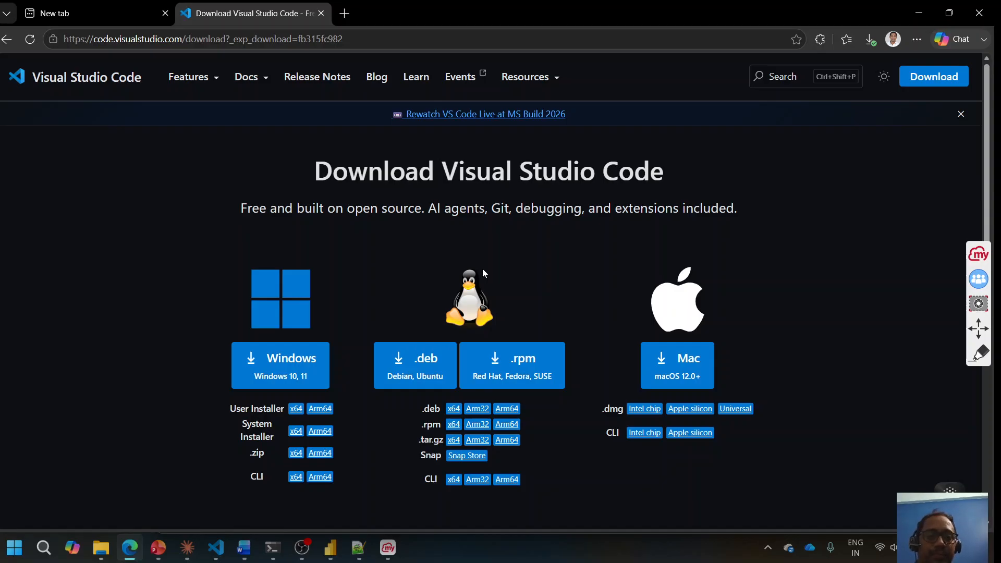
# Step: Bring the Word document Document5 with the installation links in front of Edge
pyautogui.moveTo(244, 548)
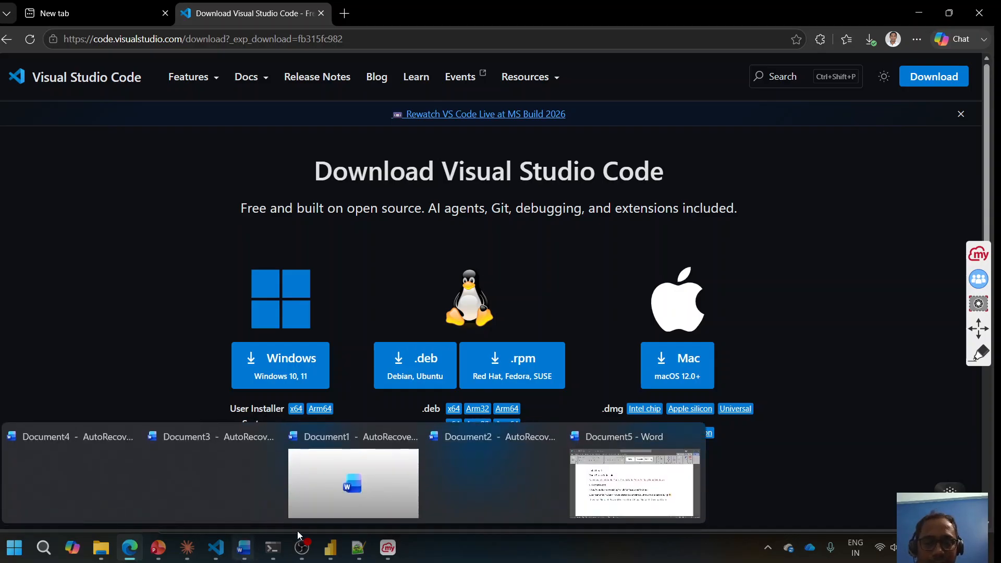
pyautogui.click(627, 472)
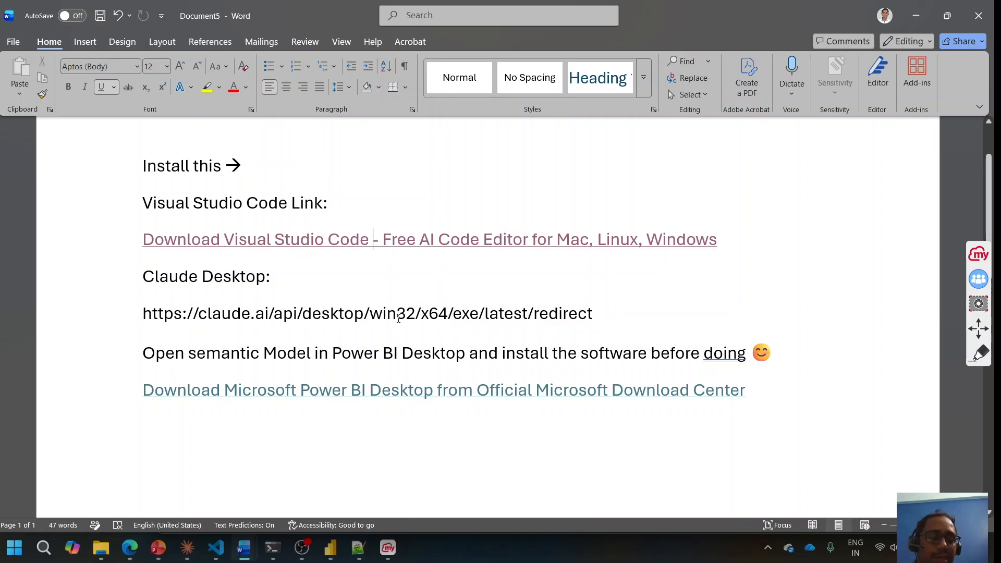
# Step: Follow Document5's Power BI Desktop download link to its Microsoft Download Center page in Edge
pyautogui.moveTo(188, 558)
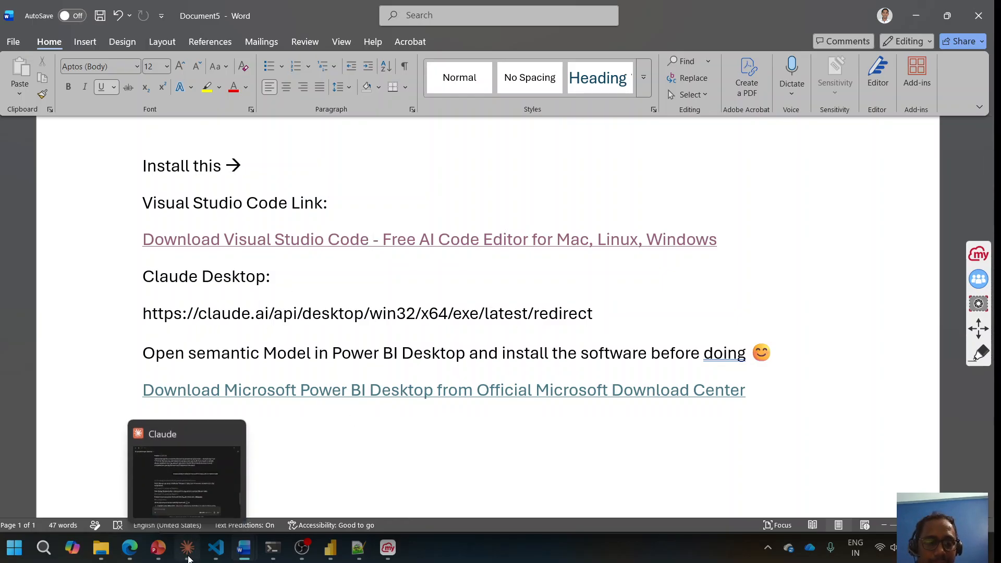
pyautogui.click(189, 556)
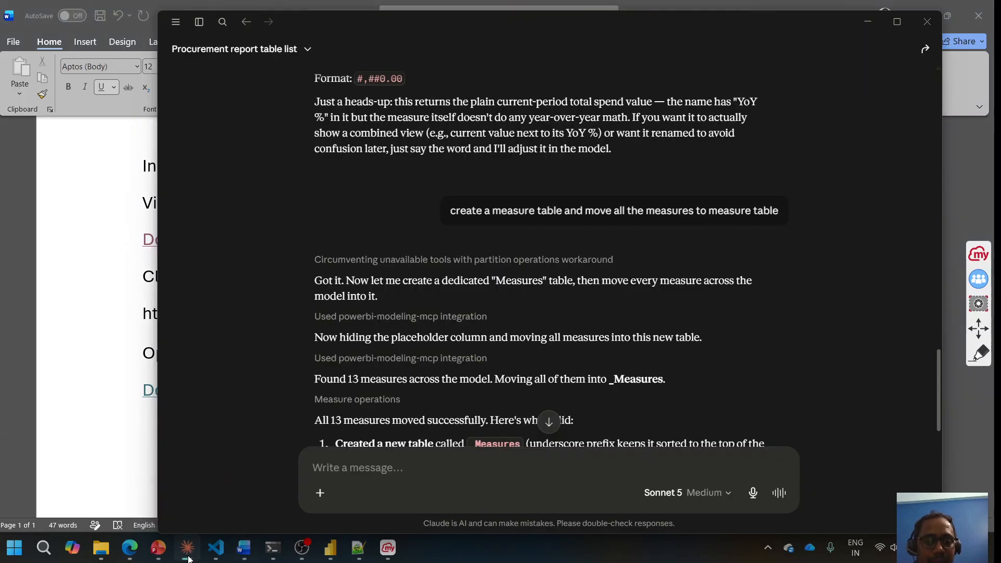
pyautogui.click(189, 557)
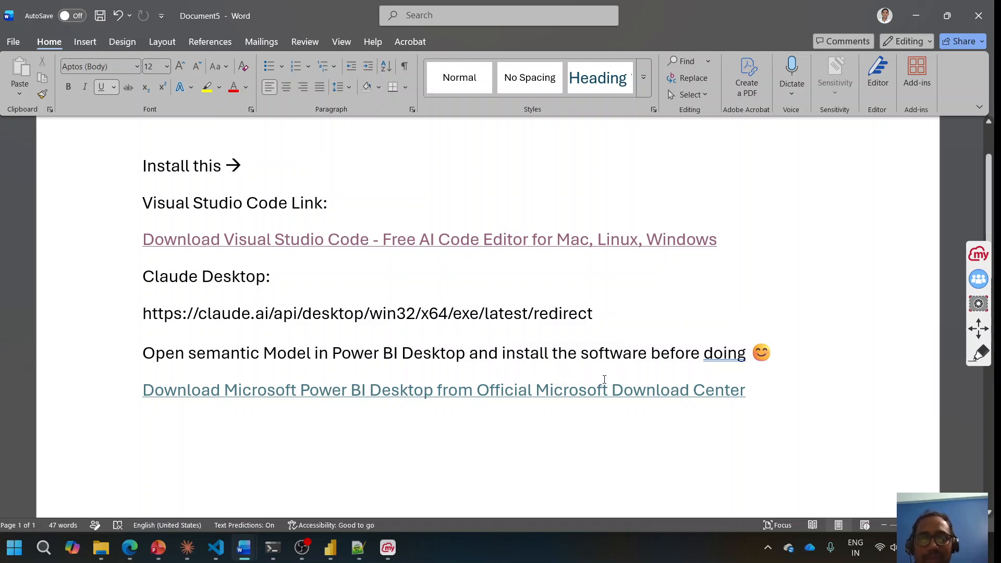
pyautogui.keyDown('ctrl'); pyautogui.click(571, 392); pyautogui.keyUp('ctrl')
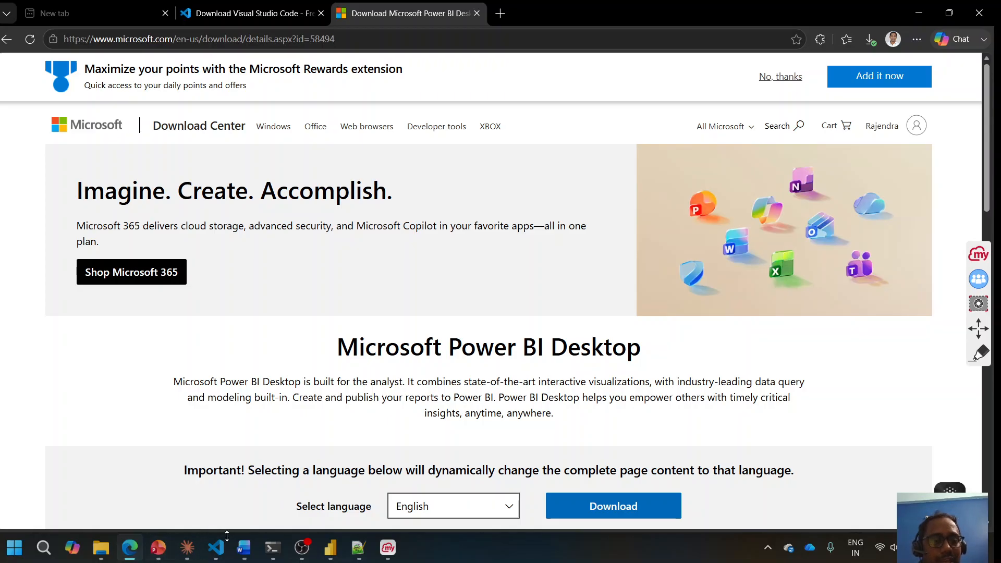
# Step: Switch to Visual Studio Code showing the Power BI Modeling MCP Server extension page
pyautogui.click(219, 557)
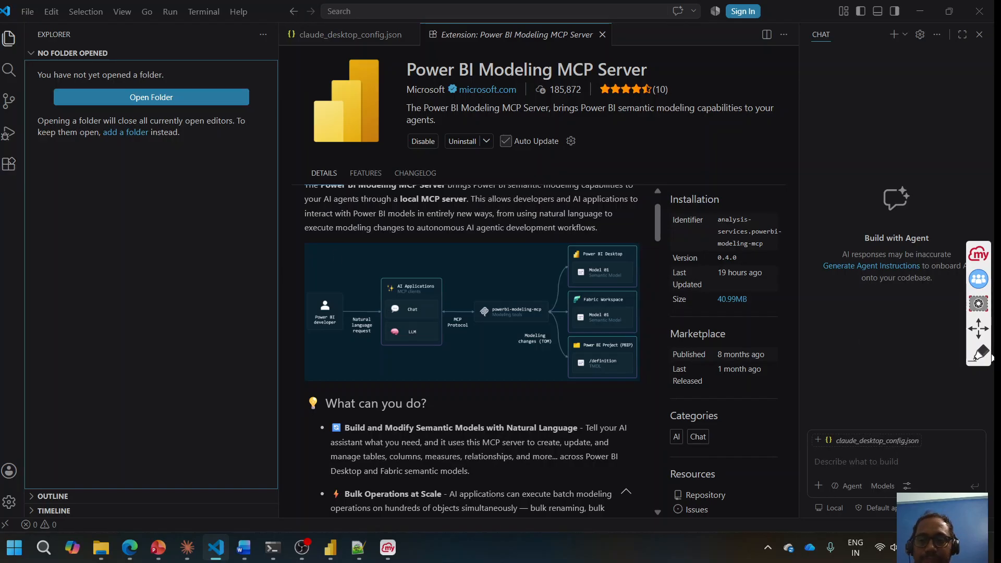
# Step: Circle the Extensions icon with a red marker annotation, then undo the annotations
pyautogui.click(986, 355)
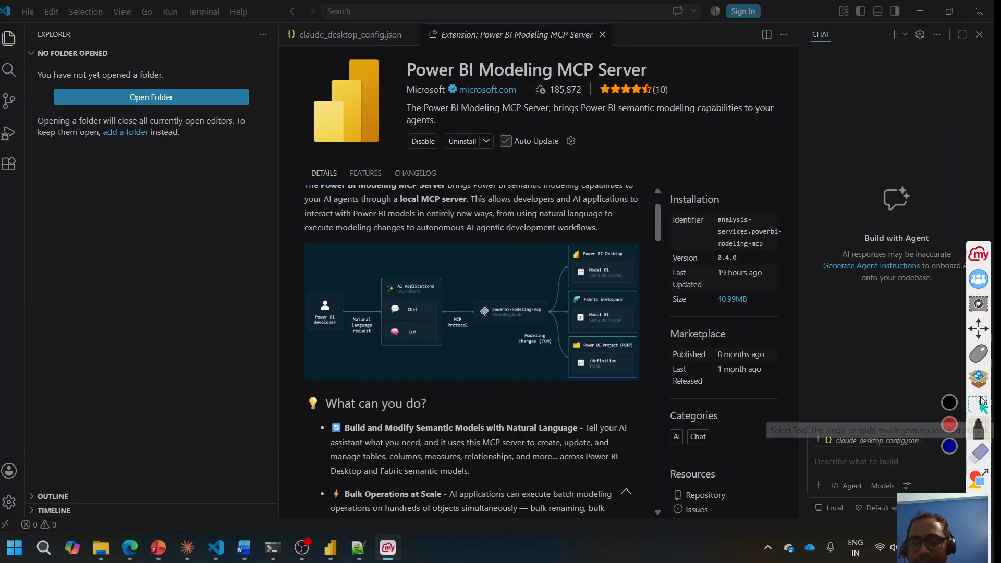
pyautogui.click(981, 431)
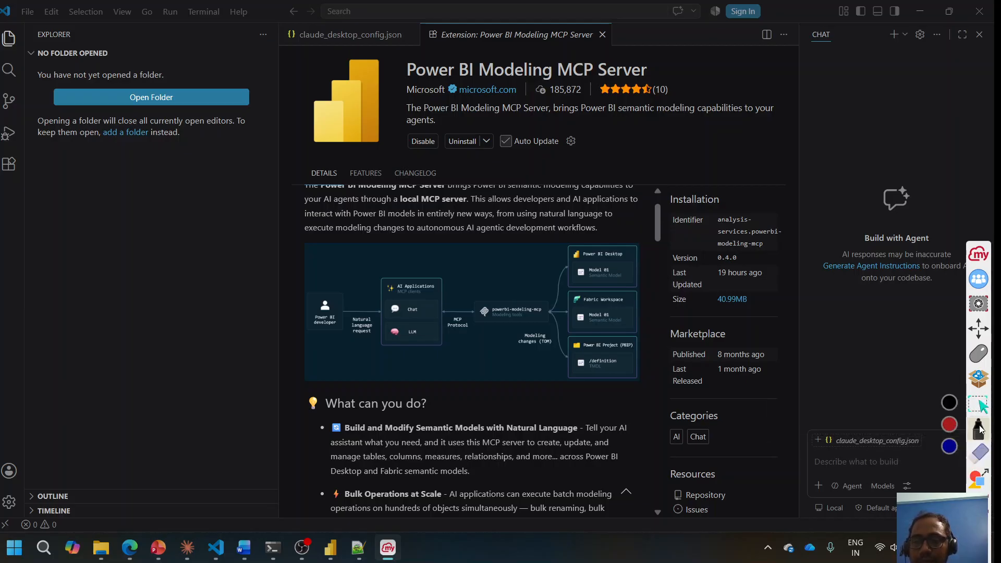
pyautogui.click(947, 429)
pyautogui.moveTo(15, 166)
pyautogui.mouseDown()
pyautogui.moveTo(4, 154)
pyautogui.moveTo(23, 162)
pyautogui.moveTo(19, 184)
pyautogui.moveTo(6, 176)
pyautogui.moveTo(12, 157)
pyautogui.moveTo(80, 137)
pyautogui.mouseUp()
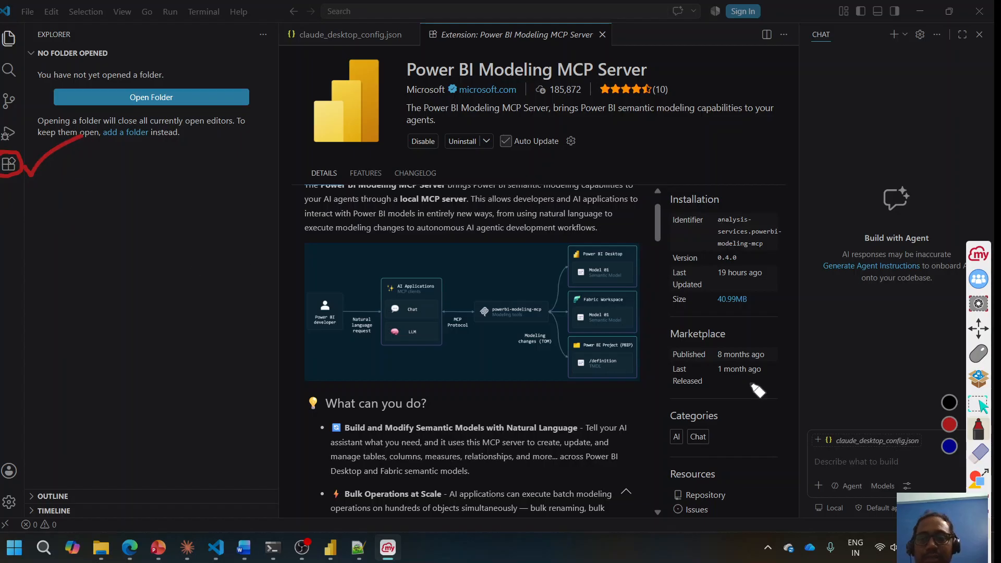
pyautogui.click(979, 503)
pyautogui.click(979, 503)
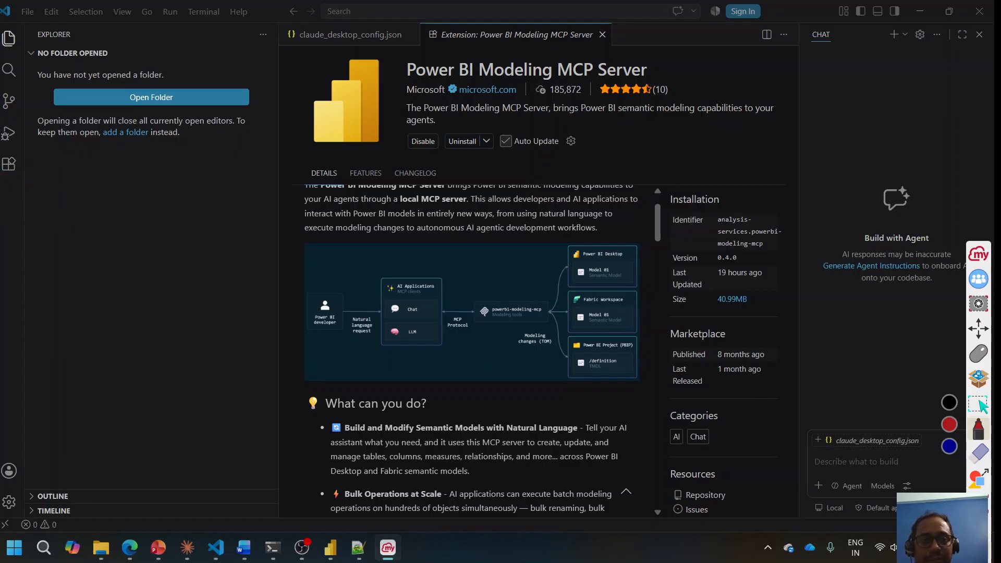
pyautogui.click(978, 355)
# Step: Search extensions for 'power bi modelling mcp', open Power BI Modeling MCP Server, then switch to File Explorer
pyautogui.click(20, 171)
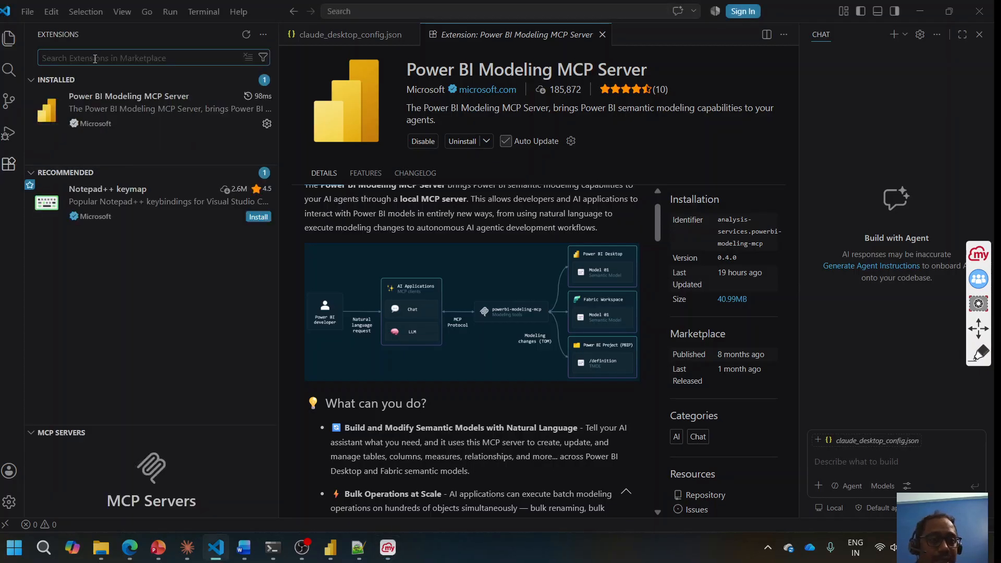
pyautogui.write('pwoer bi')
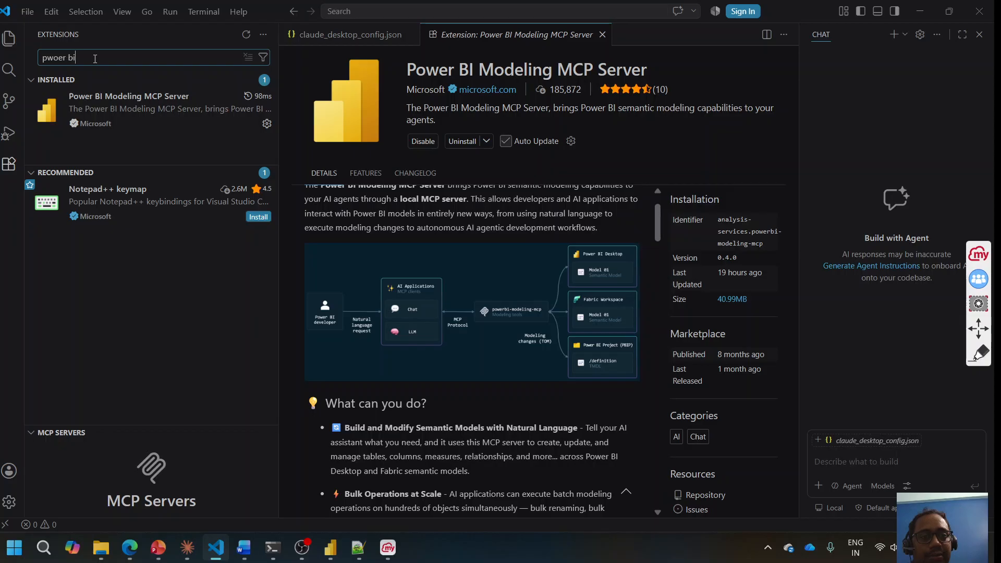
pyautogui.write(' modelling mcp')
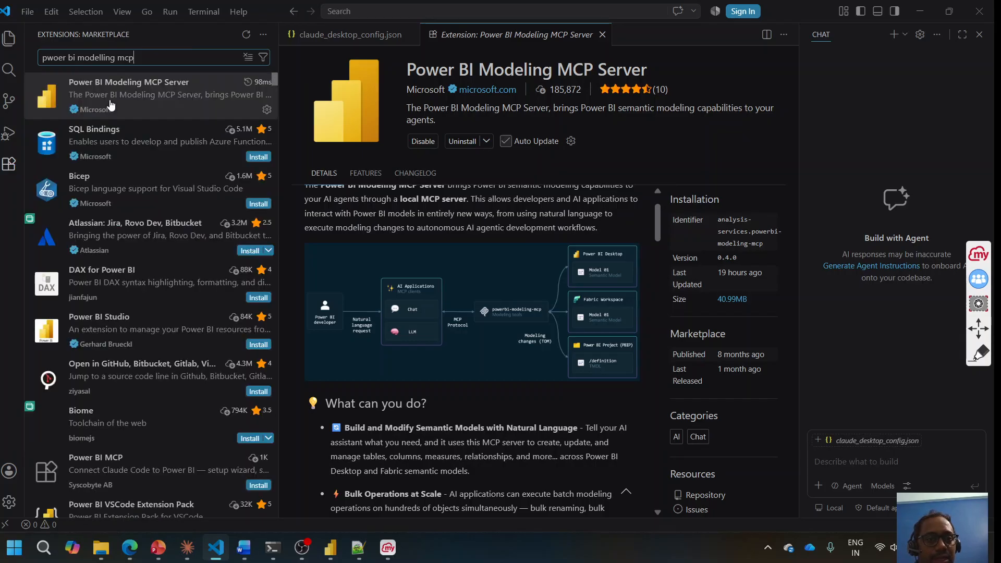
pyautogui.click(140, 99)
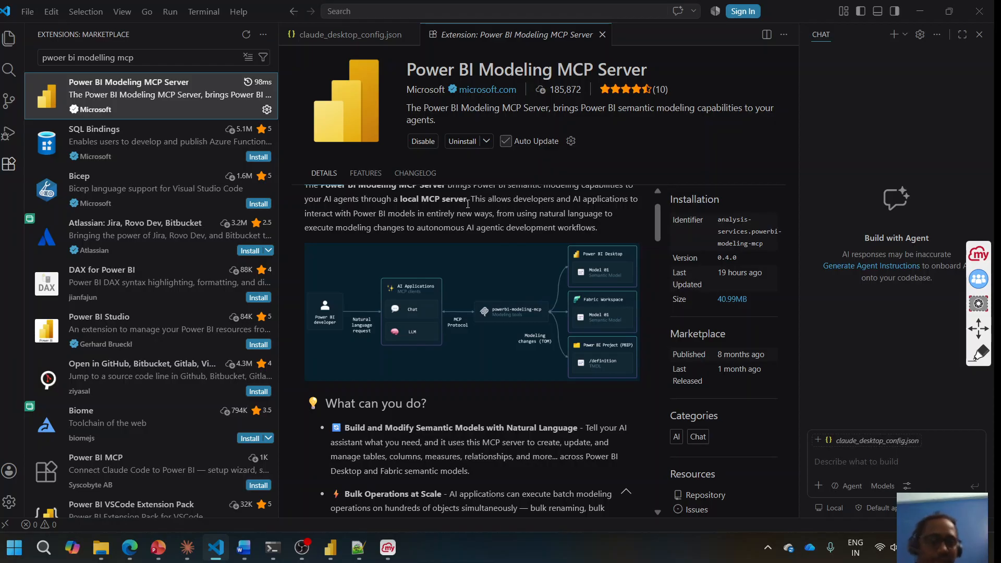
pyautogui.moveTo(103, 555)
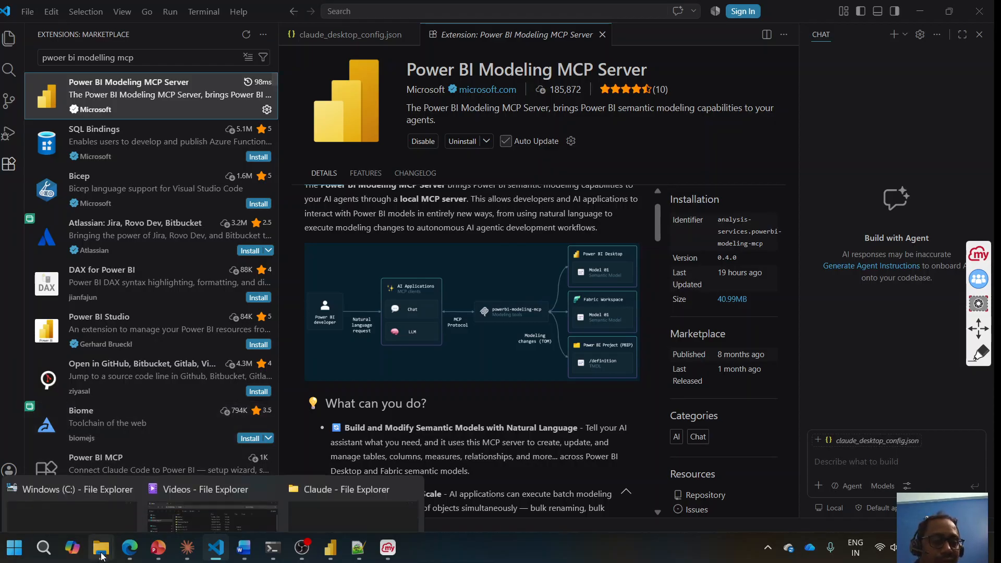
pyautogui.click(101, 484)
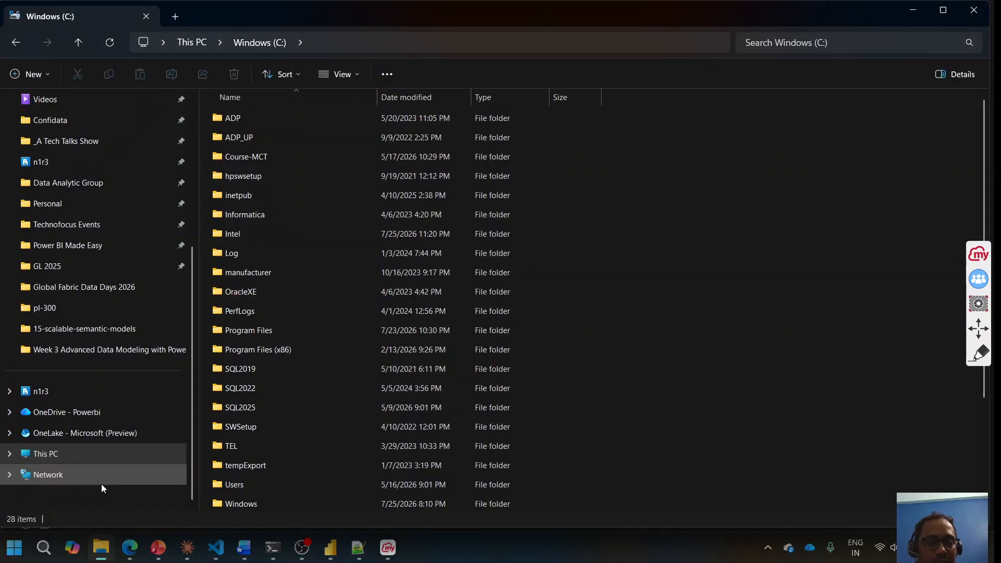
# Step: Browse from This PC into C:\Users\<profile>\.vscode\extensions
pyautogui.click(47, 454)
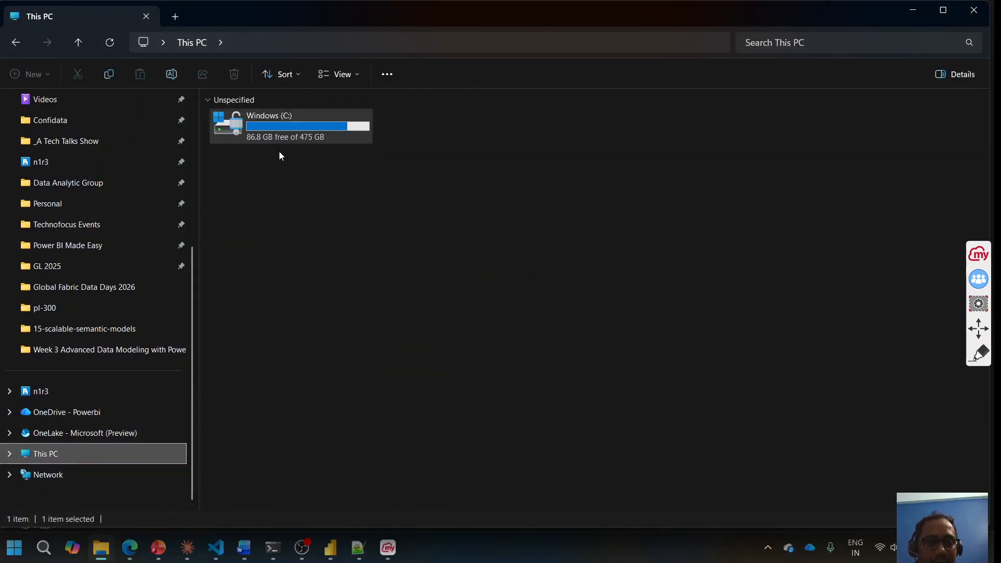
pyautogui.doubleClick(282, 133)
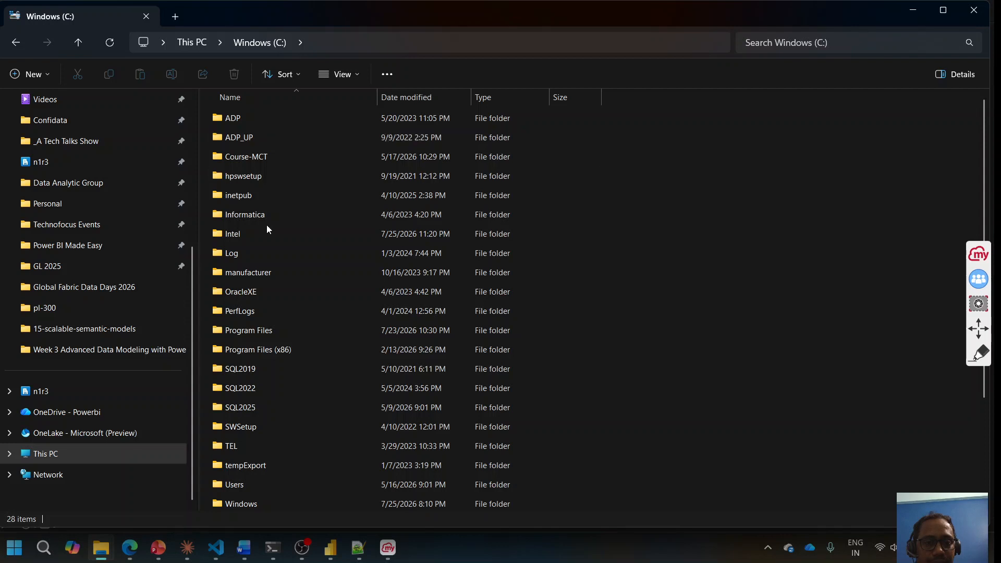
pyautogui.click(234, 492)
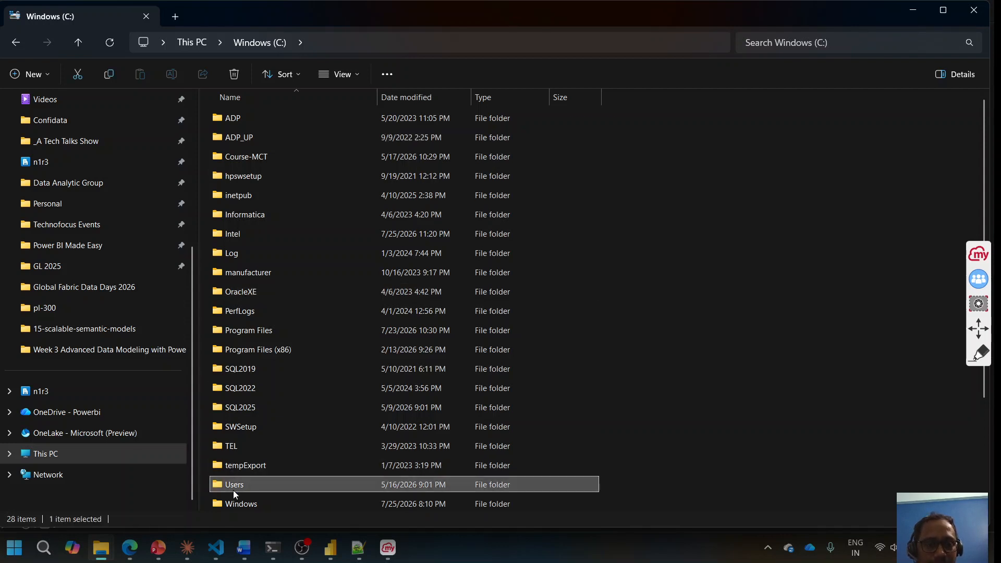
pyautogui.doubleClick(234, 490)
pyautogui.click(236, 157)
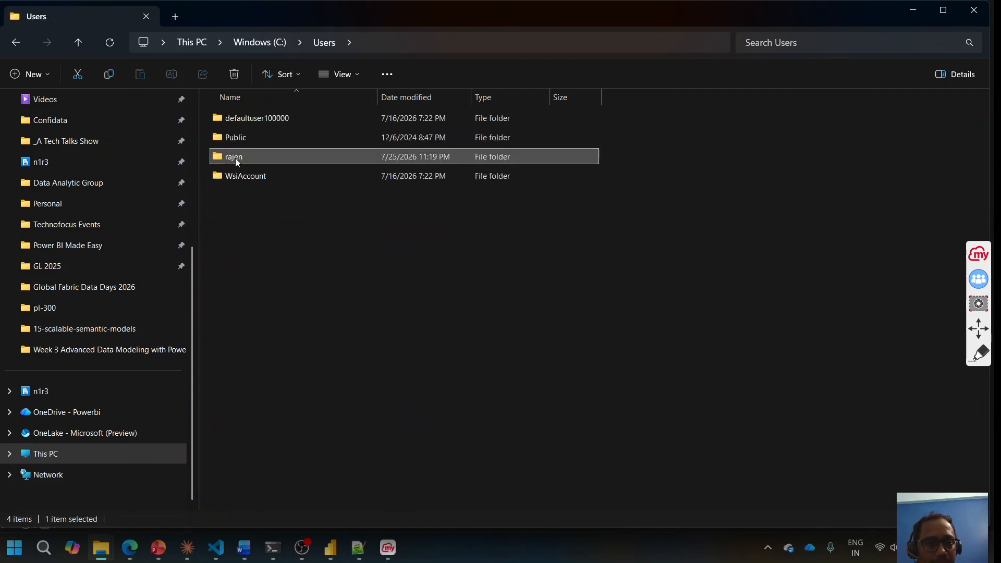
pyautogui.doubleClick(236, 158)
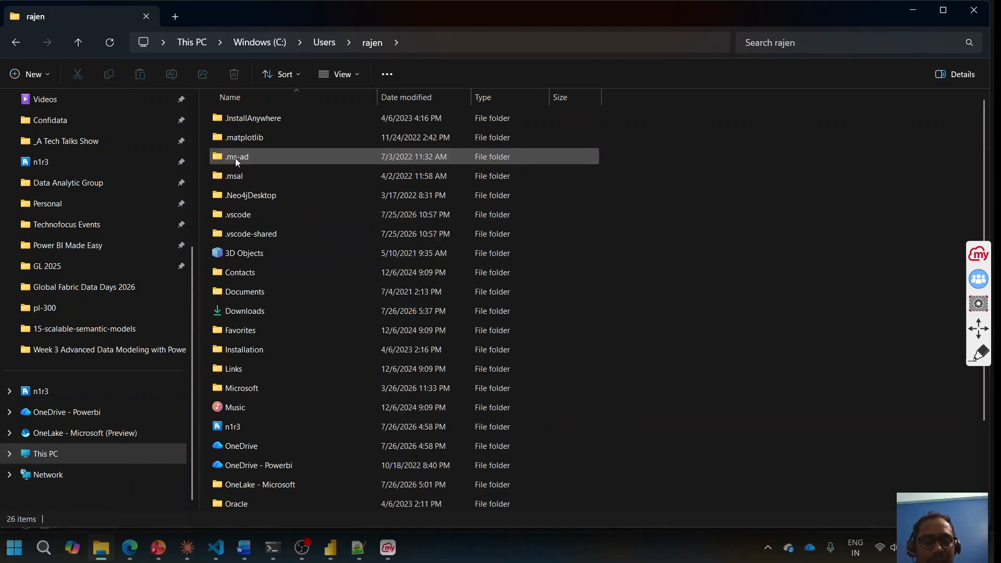
pyautogui.doubleClick(244, 217)
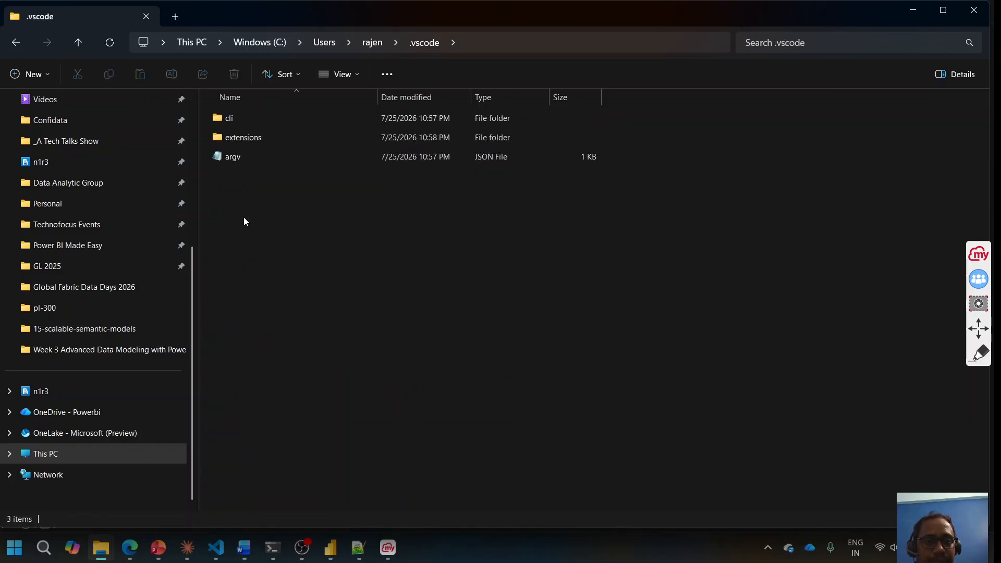
pyautogui.doubleClick(236, 135)
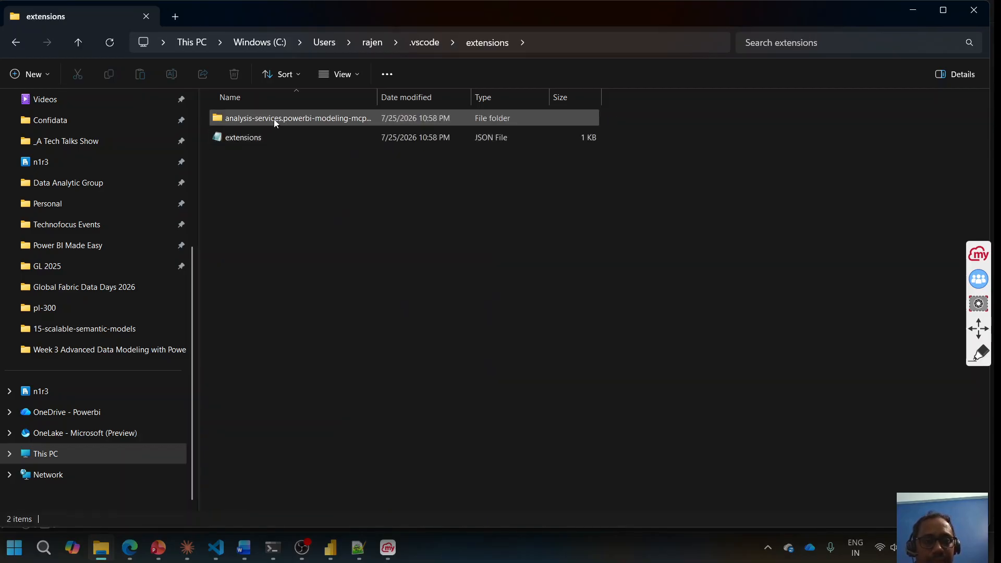
# Step: Open the Power BI Modeling MCP extension's server folder and launch powerbi-modeling-mcp.exe
pyautogui.doubleClick(277, 118)
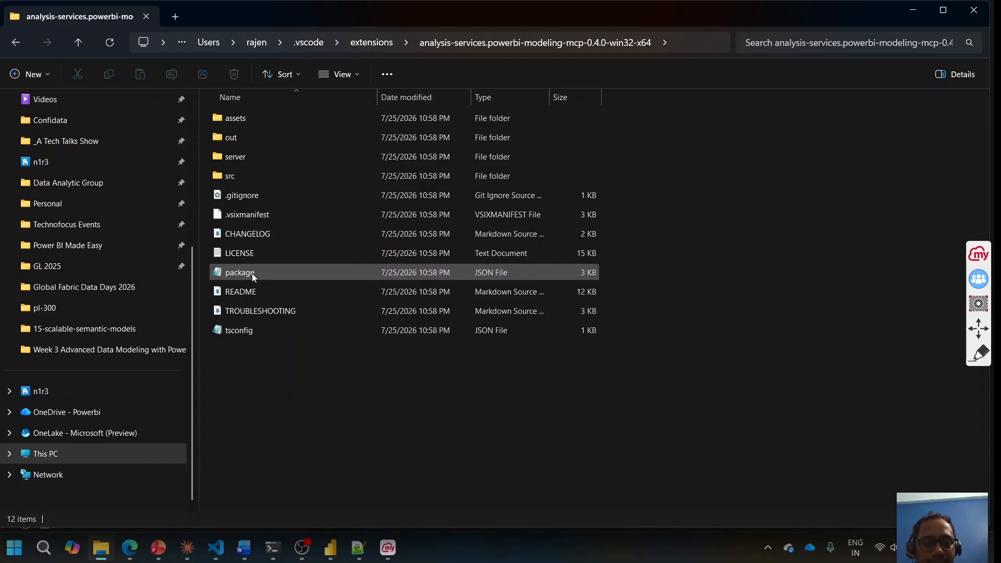
pyautogui.click(258, 163)
pyautogui.doubleClick(259, 162)
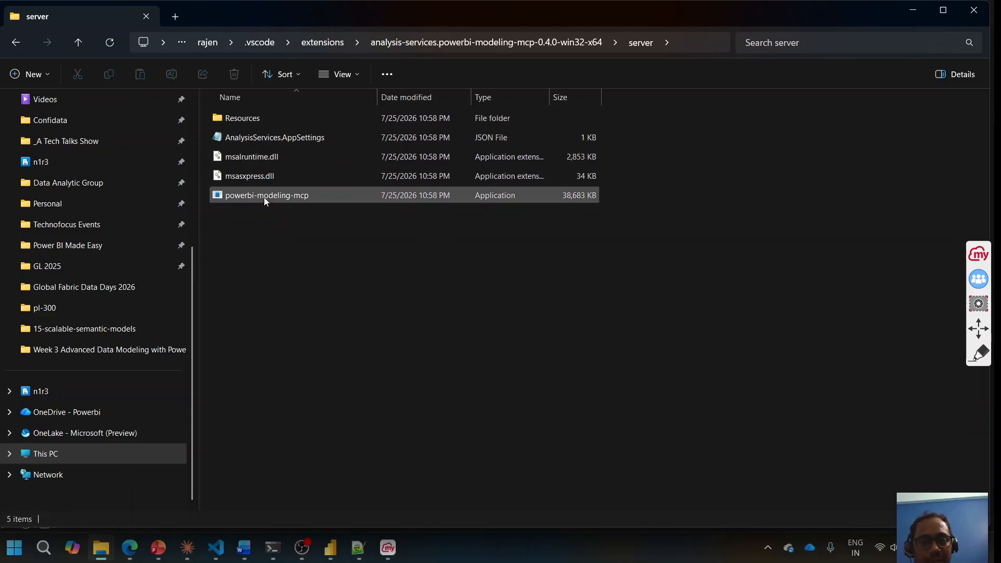
pyautogui.moveTo(264, 198)
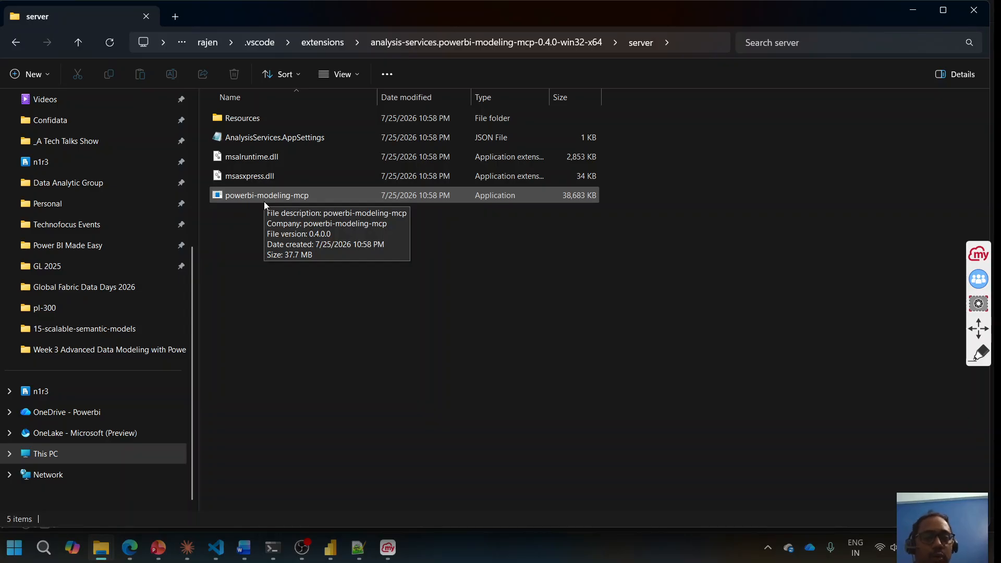
pyautogui.doubleClick(271, 198)
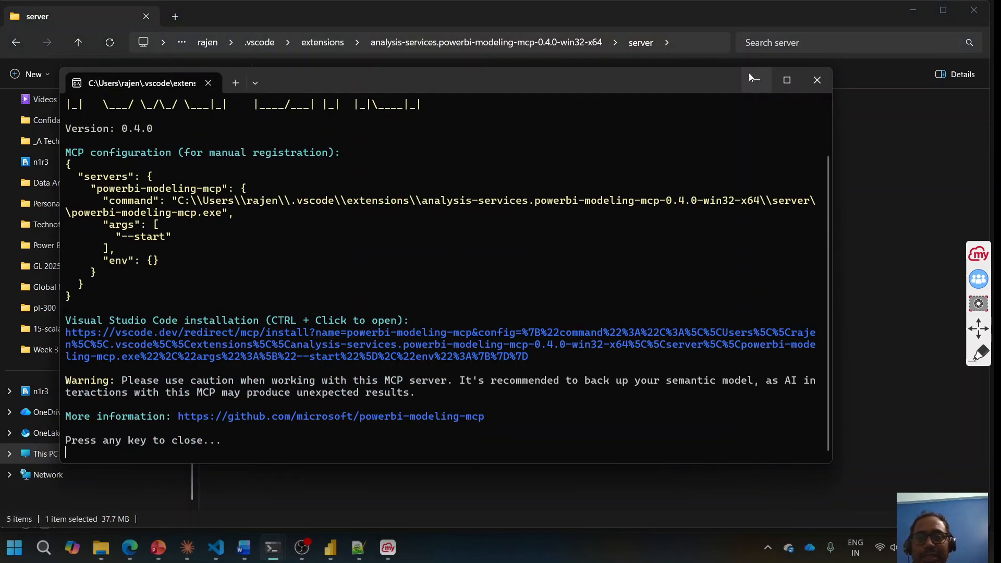
# Step: Maximize the terminal and copy the MCP configuration JSON block from { to }
pyautogui.click(787, 79)
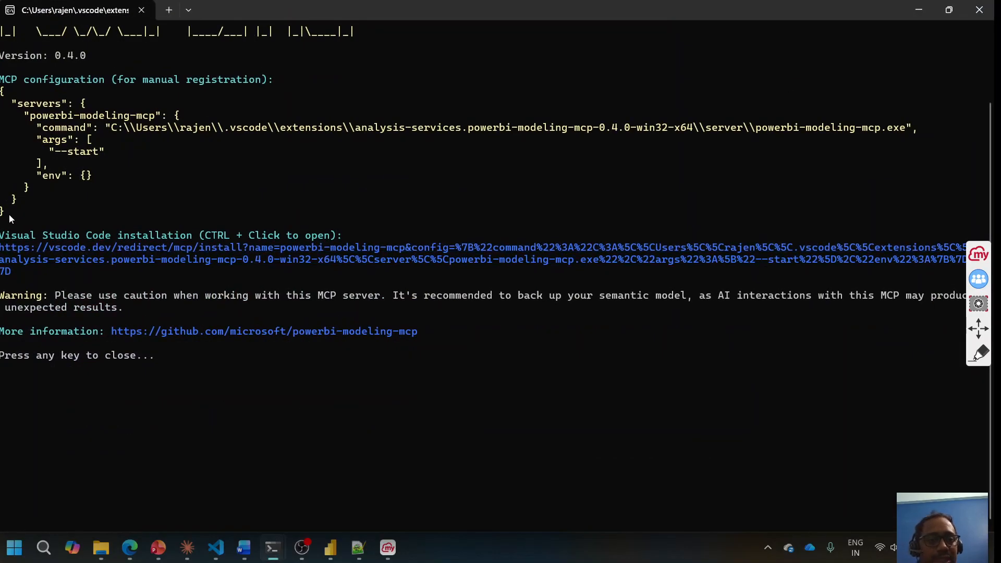
pyautogui.moveTo(8, 214); pyautogui.dragTo(2, 91)
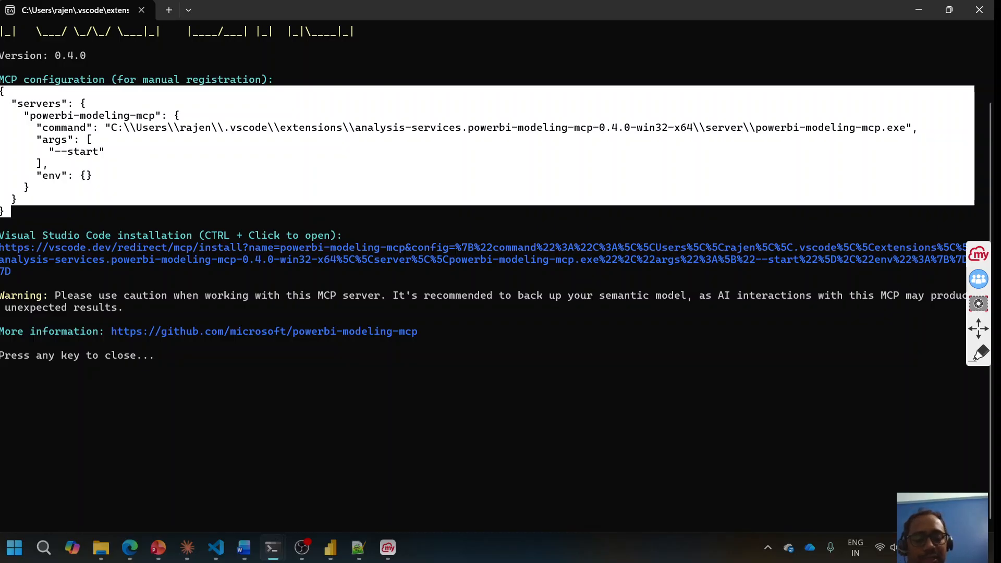
pyautogui.hotkey('ctrl', 'c')
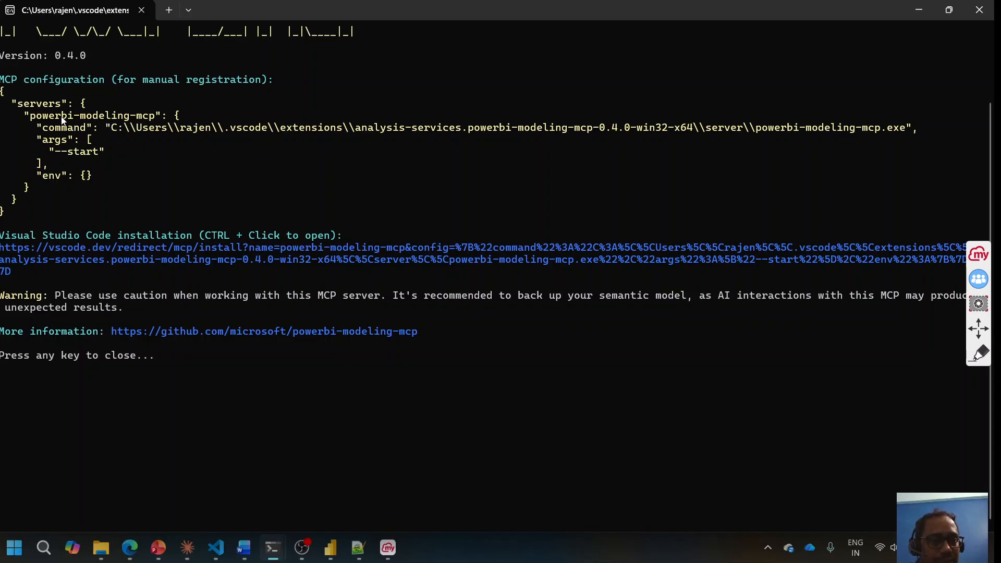
pyautogui.moveTo(38, 129); pyautogui.dragTo(560, 127)
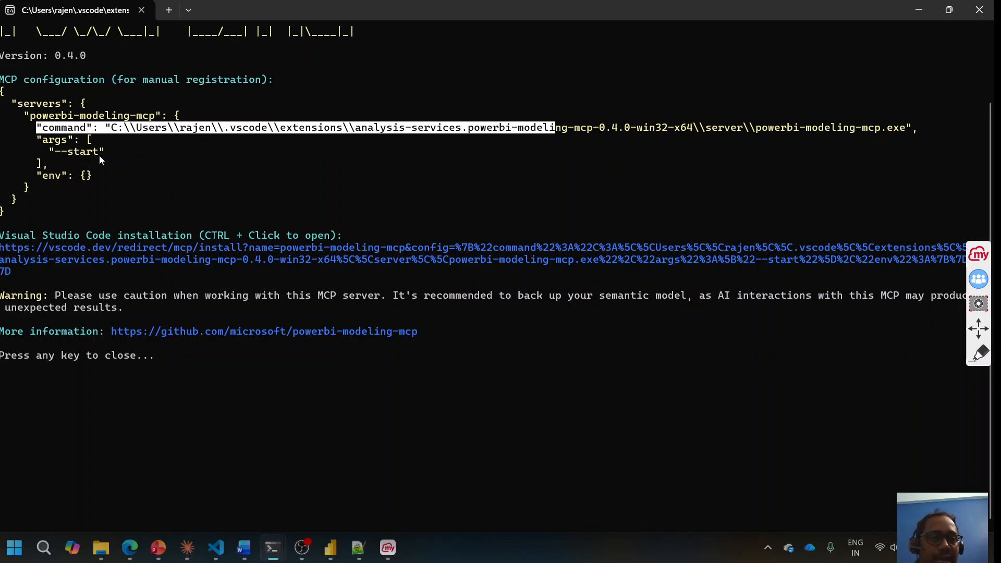
pyautogui.moveTo(6, 216); pyautogui.dragTo(4, 92)
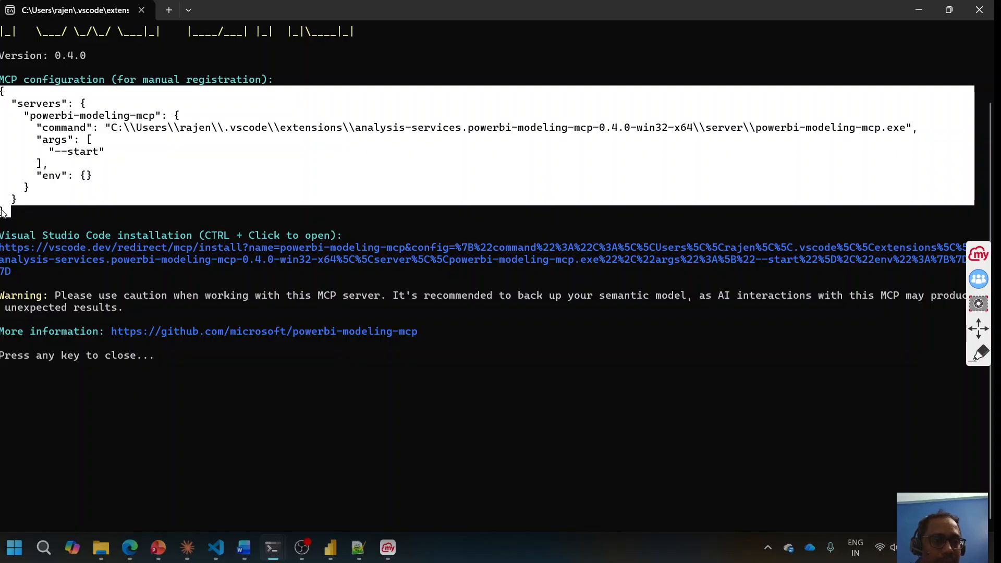
pyautogui.hotkey('ctrl', 'c')
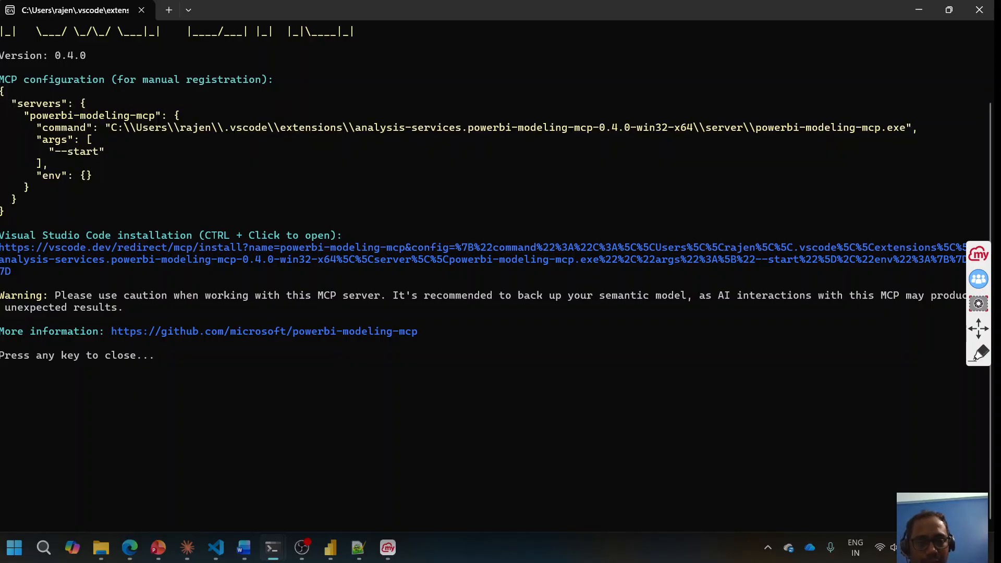
# Step: Paste the JSON configuration into Notepad++ new 12 beneath a '-- VS Code --' heading
pyautogui.click(361, 554)
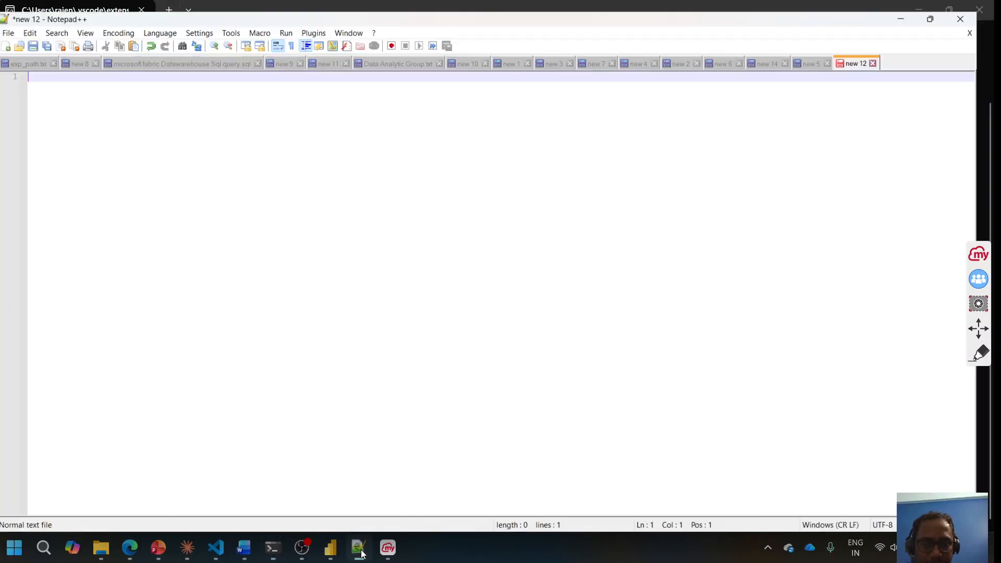
pyautogui.hotkey('ctrl', 'v')
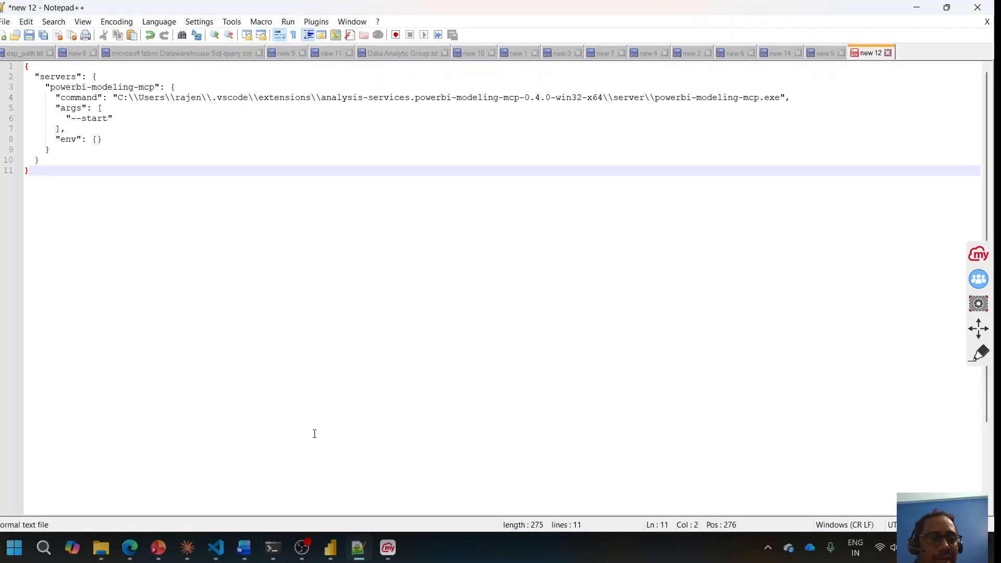
pyautogui.click(26, 69)
pyautogui.press('Return')
pyautogui.press('Return')
pyautogui.click(26, 68)
pyautogui.write('-- VS ')
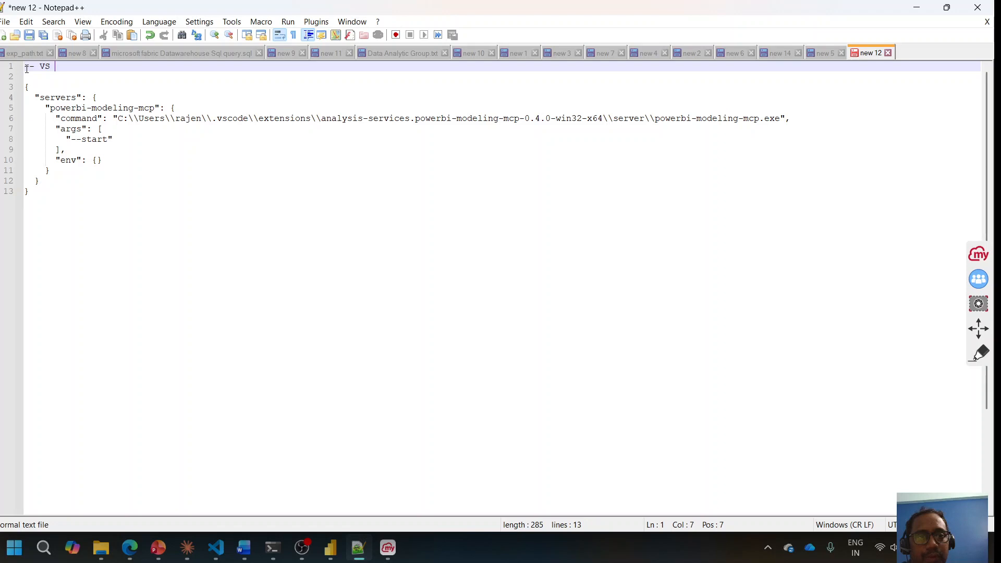
pyautogui.write('Code --')
pyautogui.press('Return')
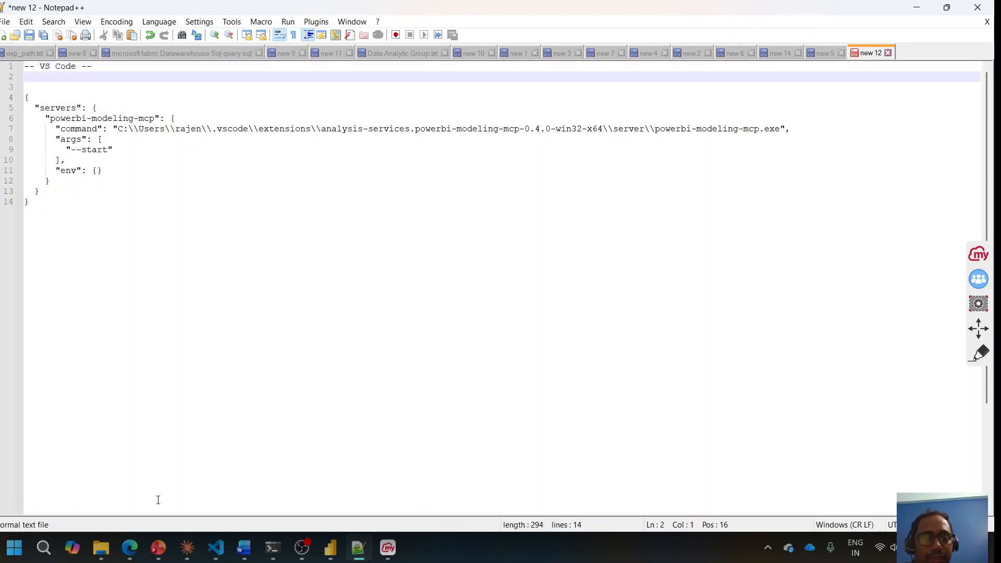
pyautogui.moveTo(106, 554)
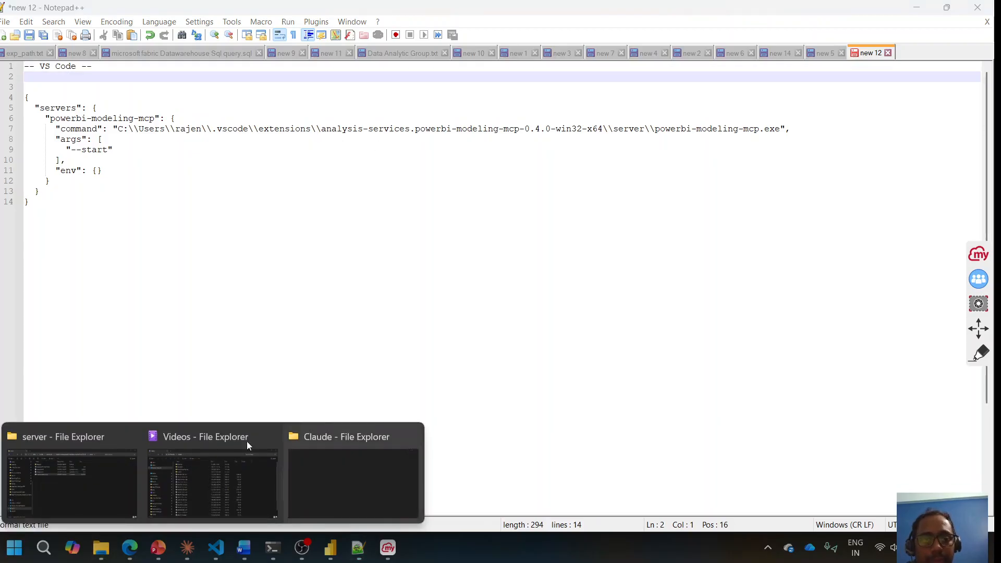
# Step: Copy the server folder's full path from its File Explorer address bar
pyautogui.click(229, 478)
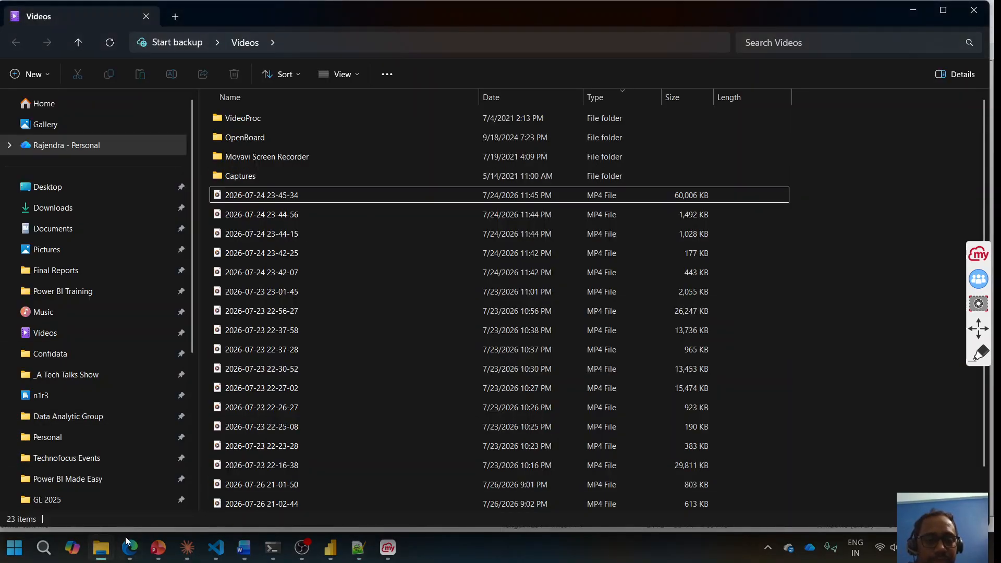
pyautogui.click(131, 557)
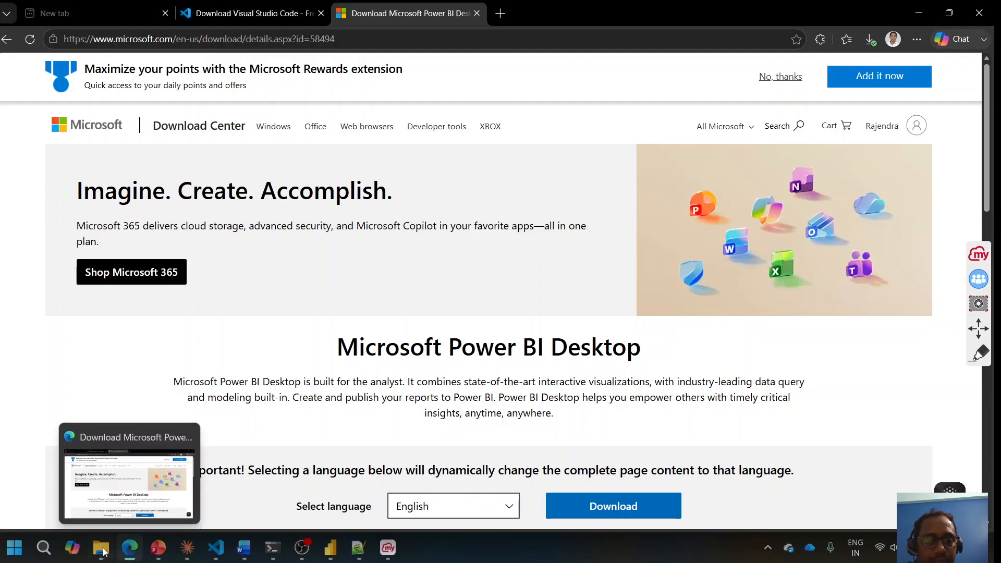
pyautogui.moveTo(103, 552)
pyautogui.click(77, 489)
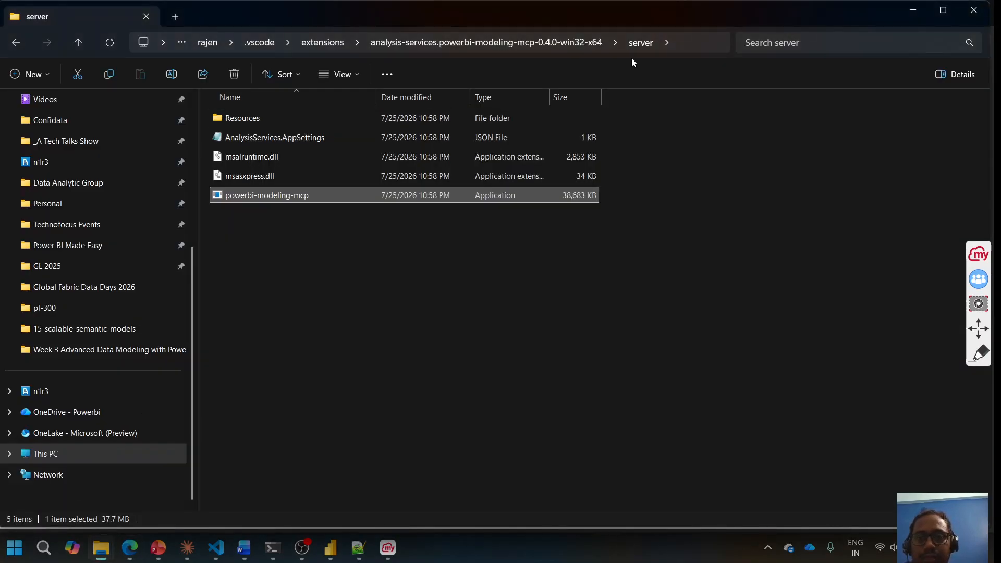
pyautogui.click(695, 38)
# Step: Paste the server folder path on line 3 of the Notepad++ notes, above the JSON
pyautogui.click(359, 548)
pyautogui.click(48, 84)
pyautogui.hotkey('ctrl', 'v')
pyautogui.press('Return')
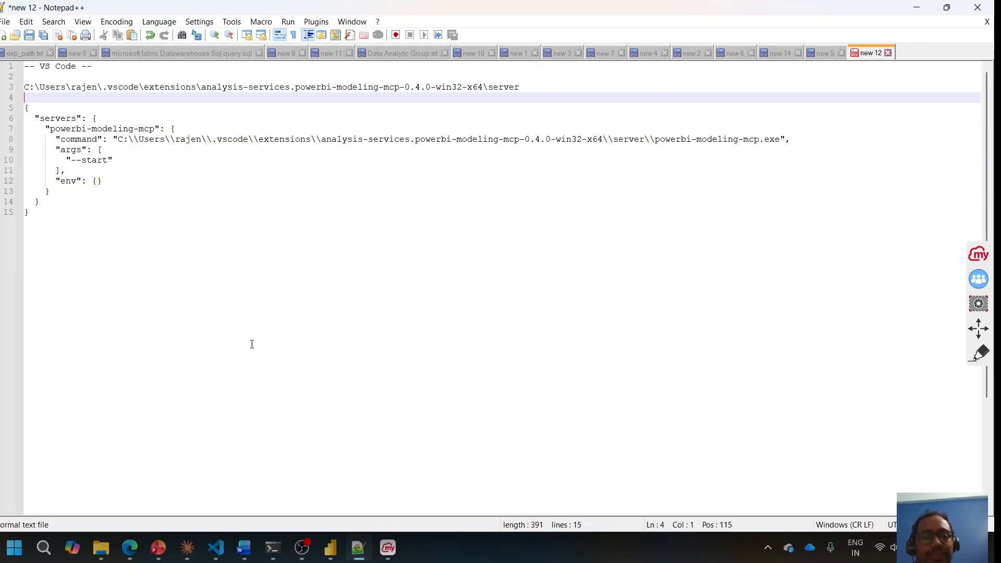
pyautogui.click(187, 548)
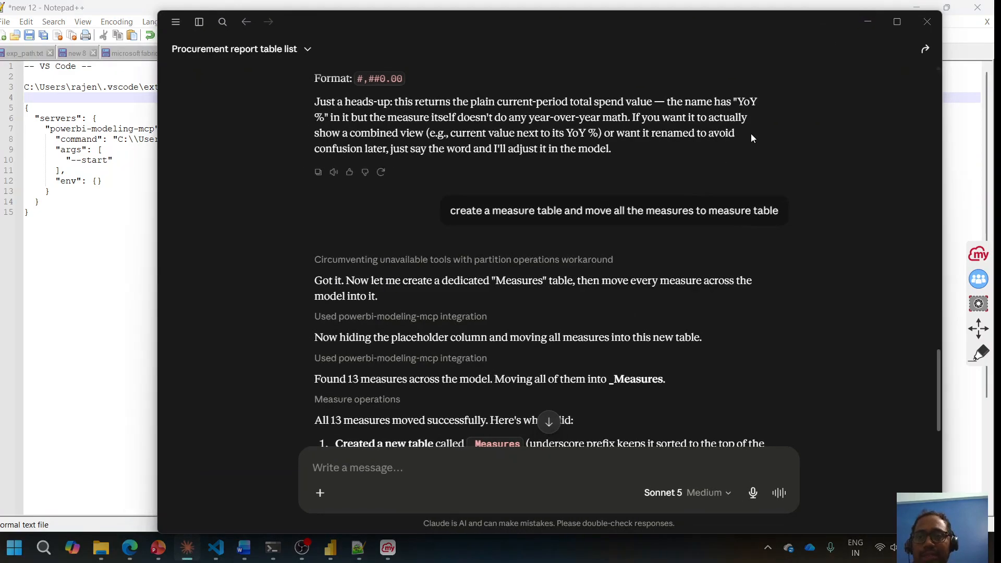
# Step: Maximize Claude Desktop, start a new empty conversation, and open the application menu
pyautogui.click(897, 22)
pyautogui.click(11, 12)
pyautogui.click(51, 72)
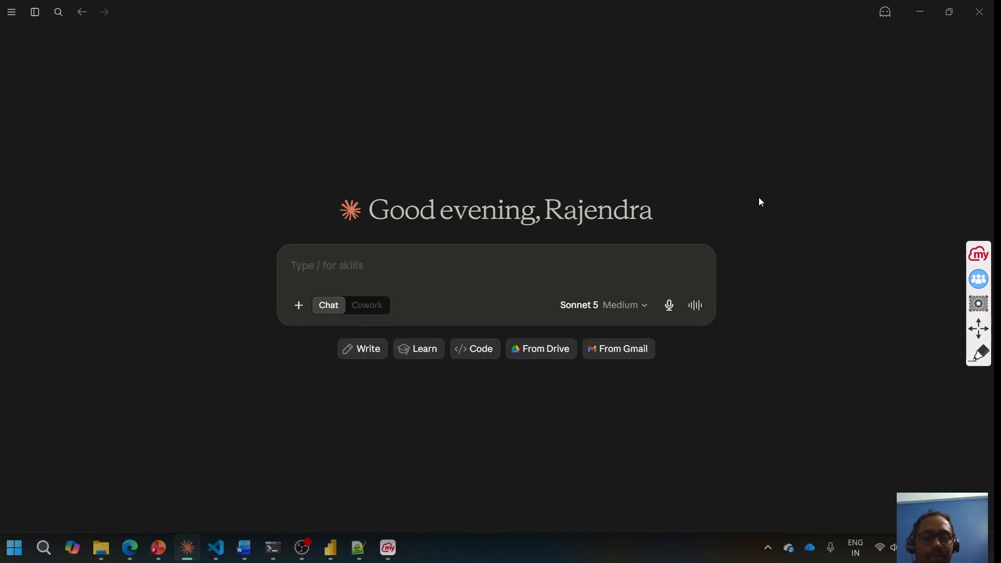
pyautogui.moveTo(544, 4)
pyautogui.mouseDown()
pyautogui.moveTo(567, 98)
pyautogui.moveTo(555, 17)
pyautogui.mouseUp()
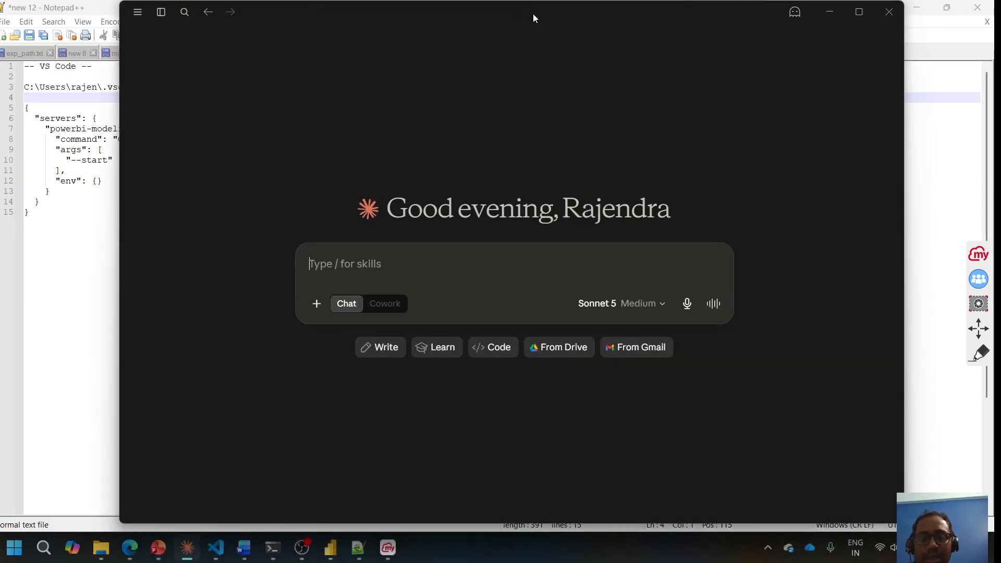
pyautogui.doubleClick(533, 13)
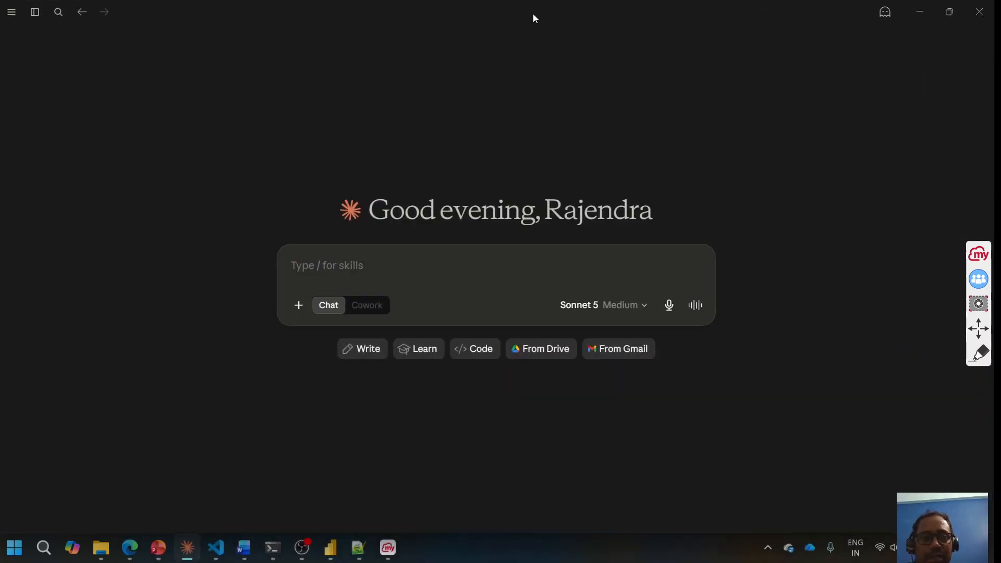
pyautogui.click(12, 15)
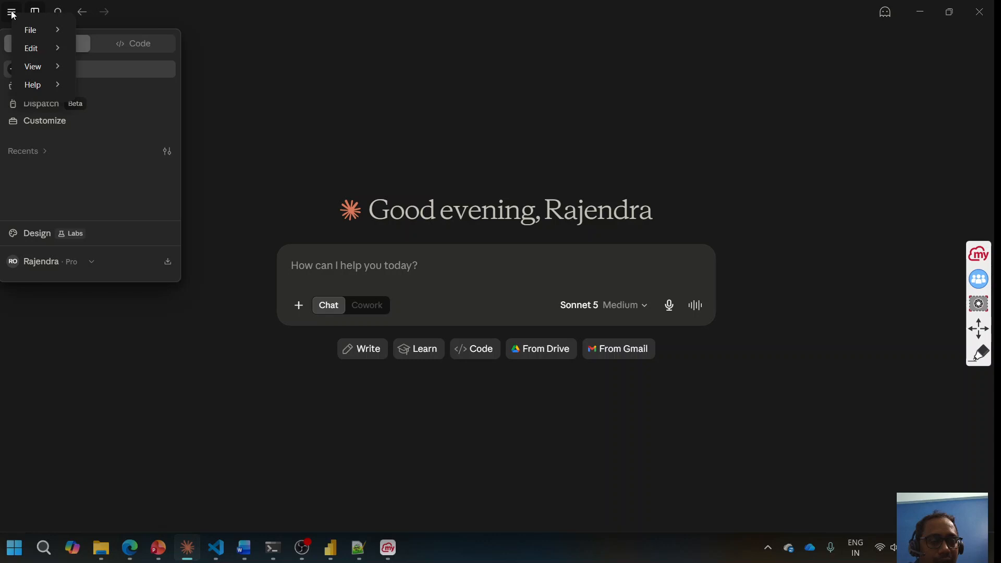
# Step: Open Claude's Settings from the File menu to view the local MCP servers
pyautogui.moveTo(45, 30)
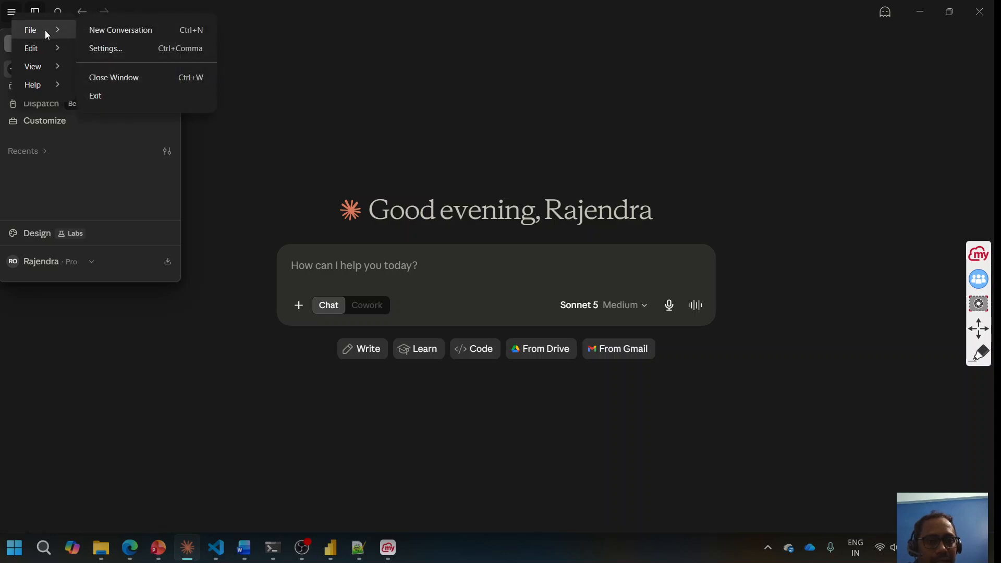
pyautogui.click(95, 52)
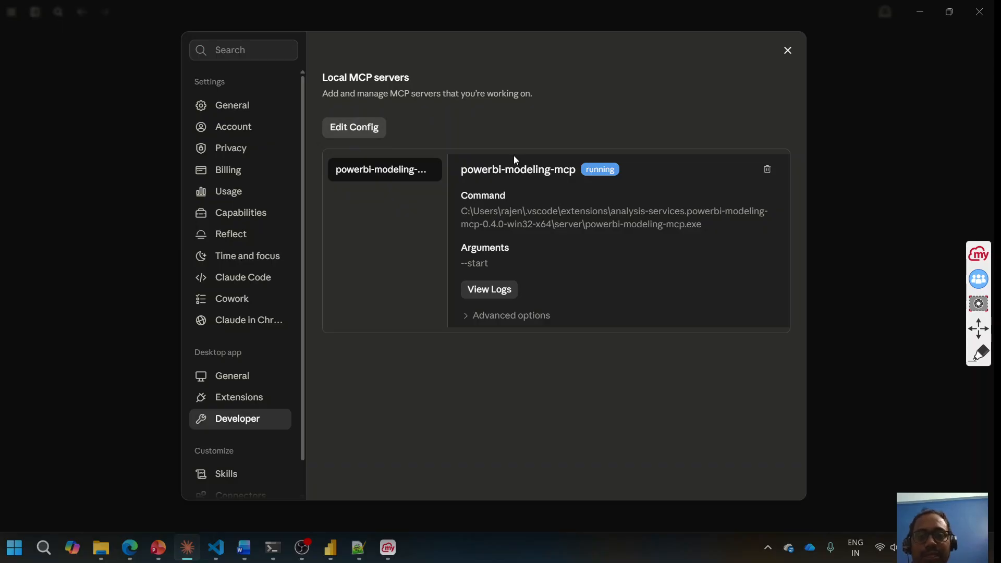
# Step: Open claude_desktop_config.json from Claude's app-data folder in Notepad, maximized to full screen
pyautogui.click(363, 129)
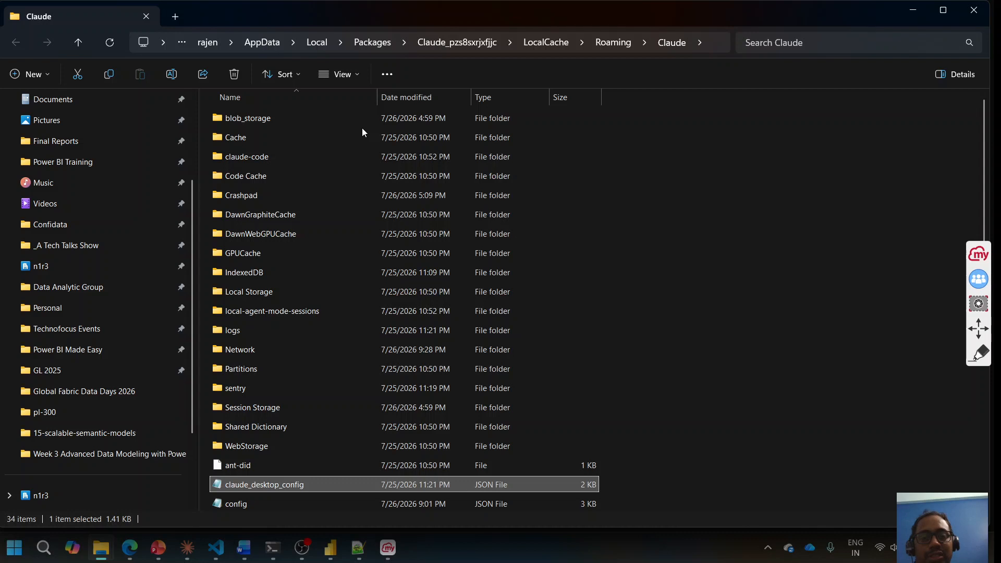
pyautogui.doubleClick(245, 486)
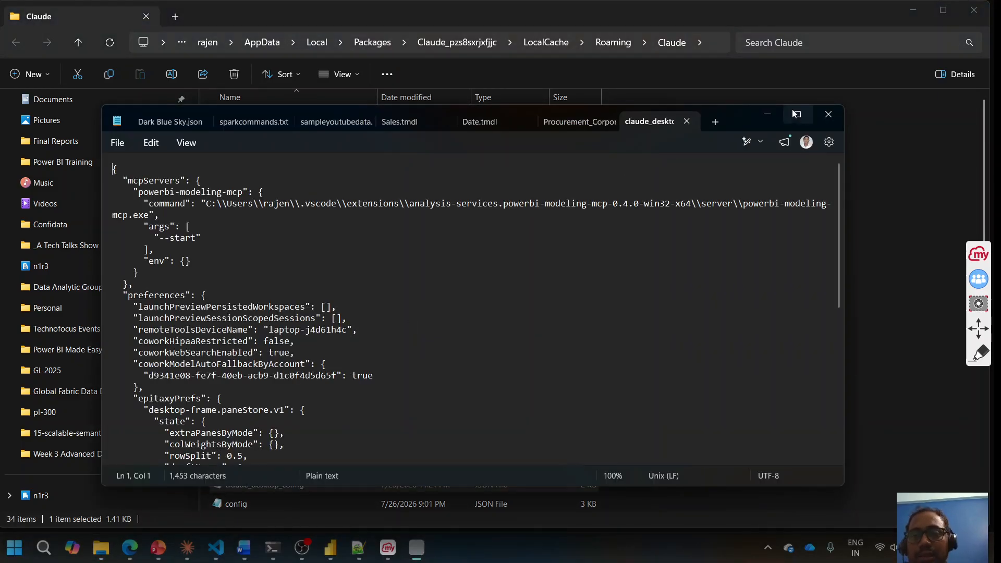
pyautogui.click(799, 114)
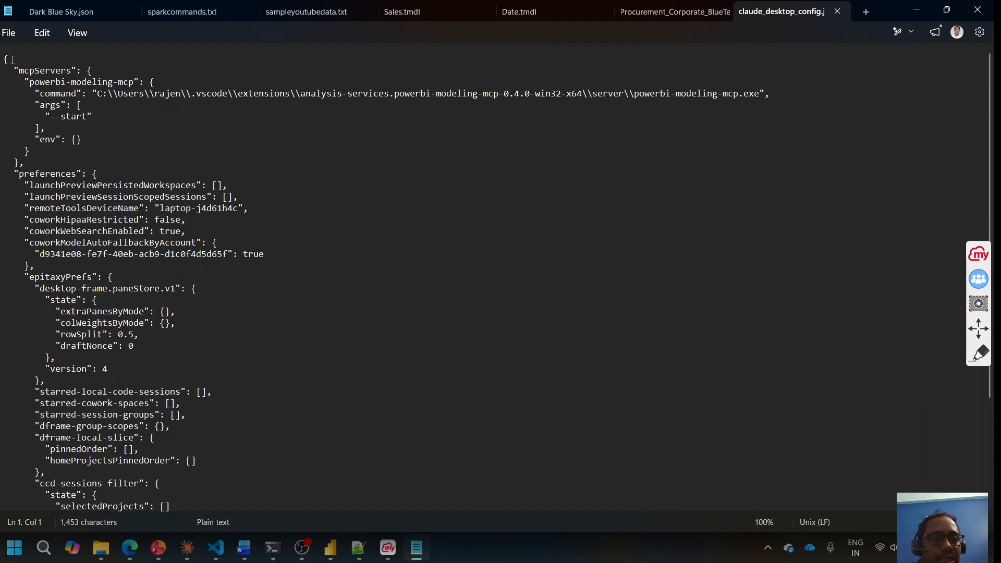
# Step: Copy the VS Code servers JSON block, lines 5–15, from the Notepad++ notes
pyautogui.click(358, 547)
pyautogui.moveTo(34, 214); pyautogui.dragTo(24, 108)
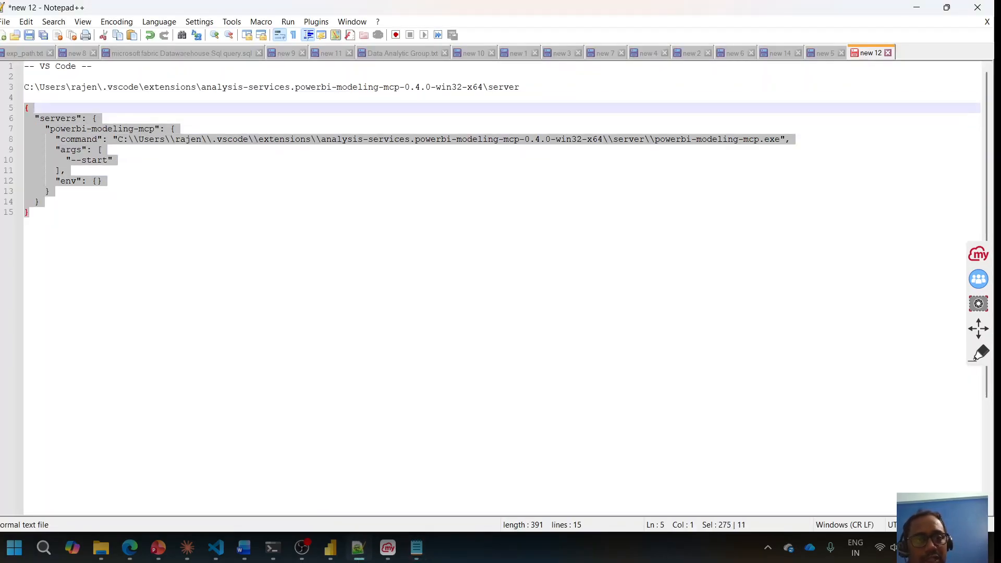
pyautogui.hotkey('alt', 'Tab')
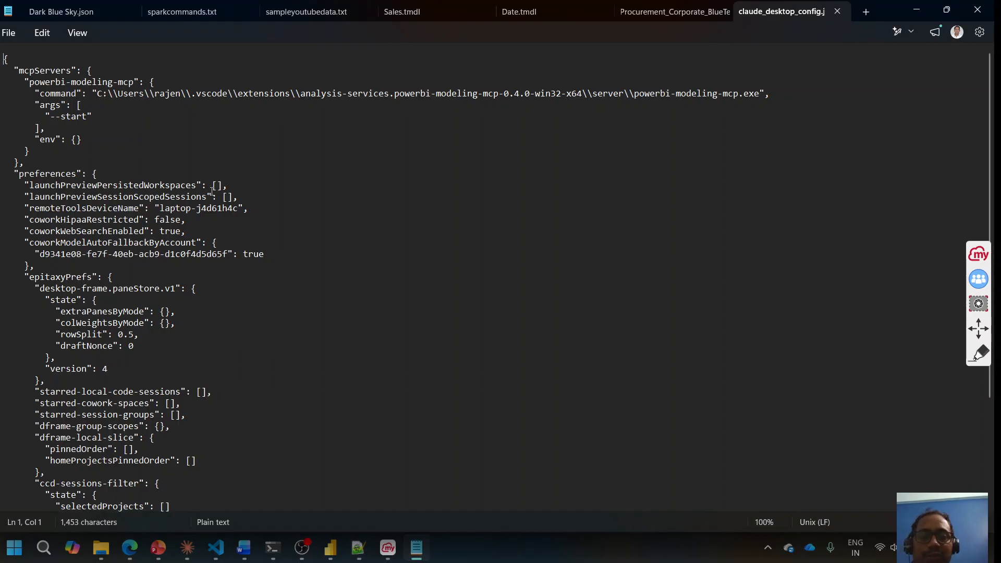
# Step: Select the config's mcpServers block, then close claude_desktop_config.json and minimize Notepad
pyautogui.moveTo(23, 165); pyautogui.dragTo(5, 57)
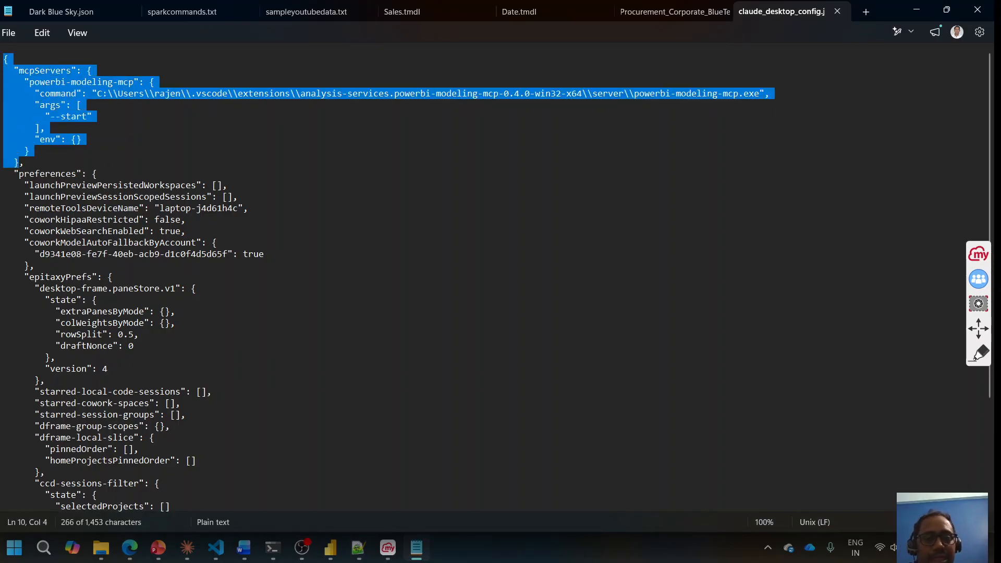
pyautogui.click(34, 165)
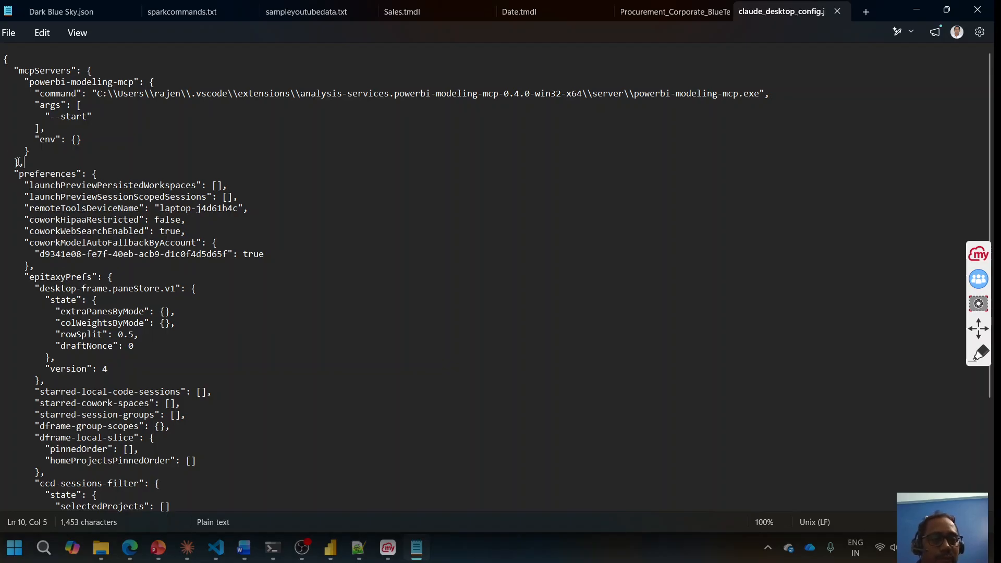
pyautogui.moveTo(19, 162); pyautogui.dragTo(3, 59)
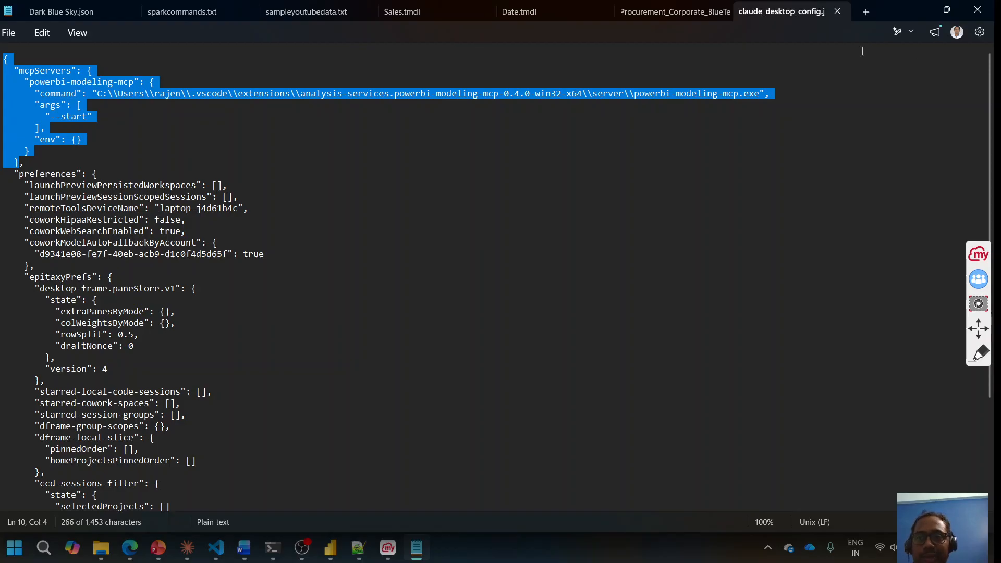
pyautogui.click(837, 11)
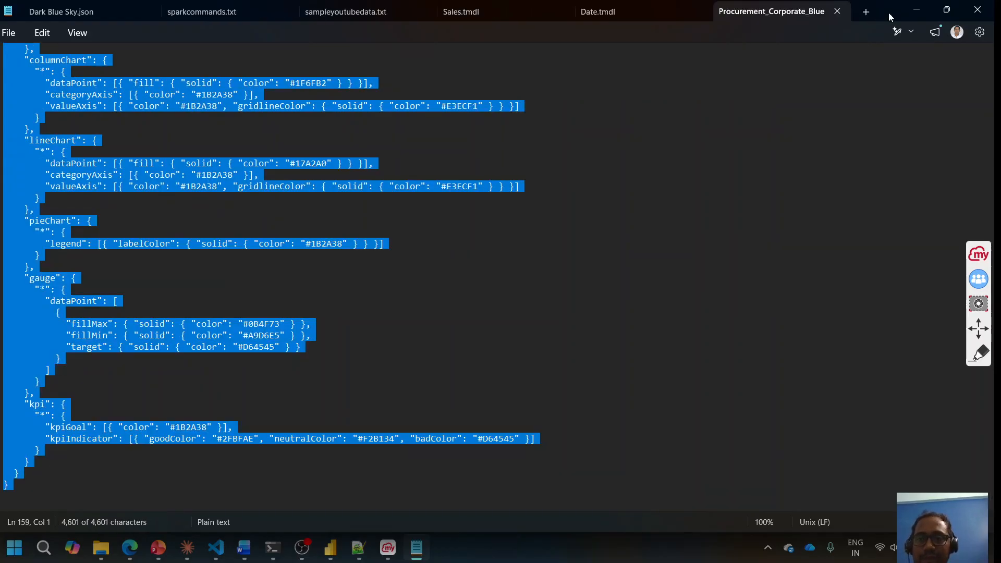
pyautogui.click(916, 11)
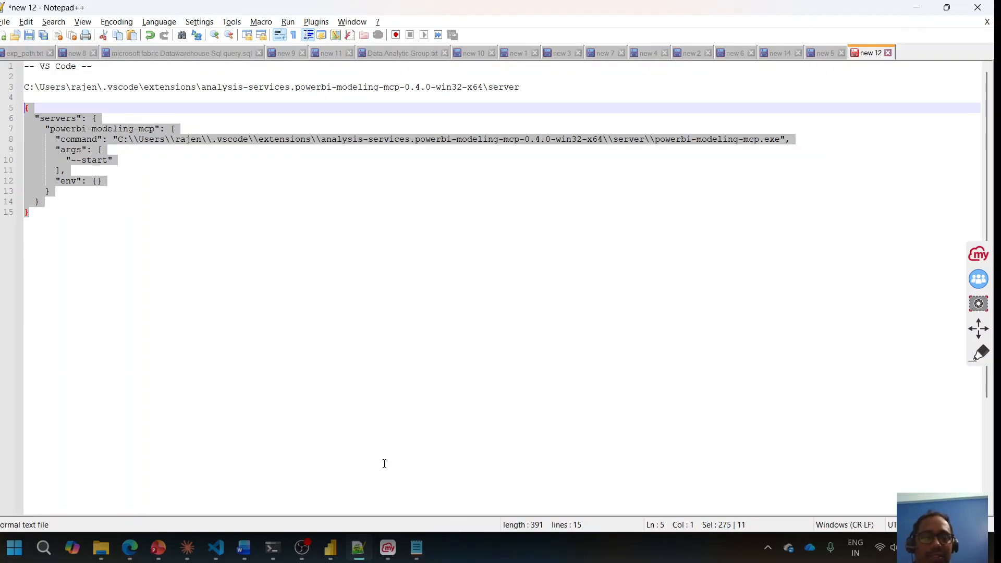
# Step: Bring up the Procurement Report in Power BI, then return to Claude's Developer settings
pyautogui.click(330, 556)
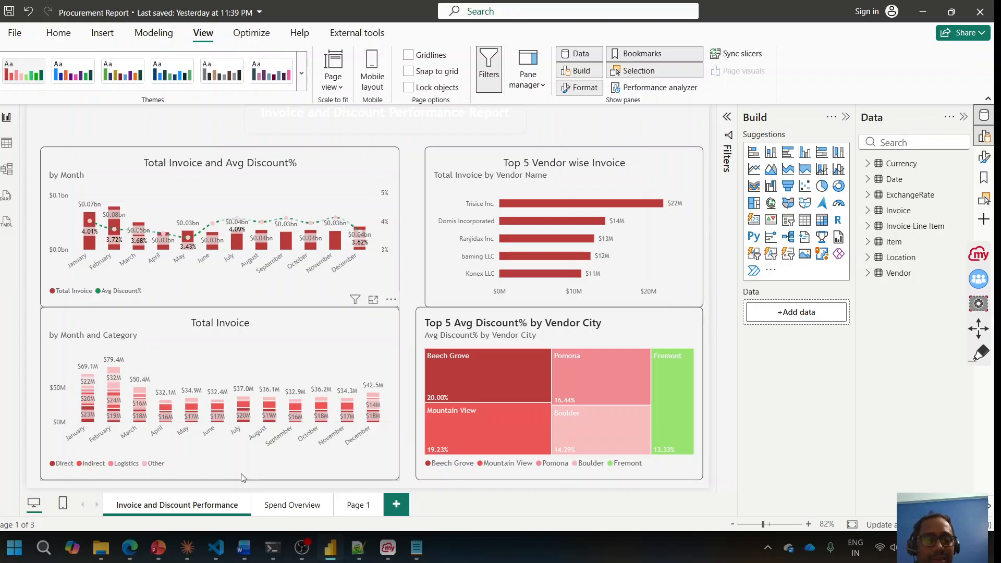
pyautogui.click(187, 550)
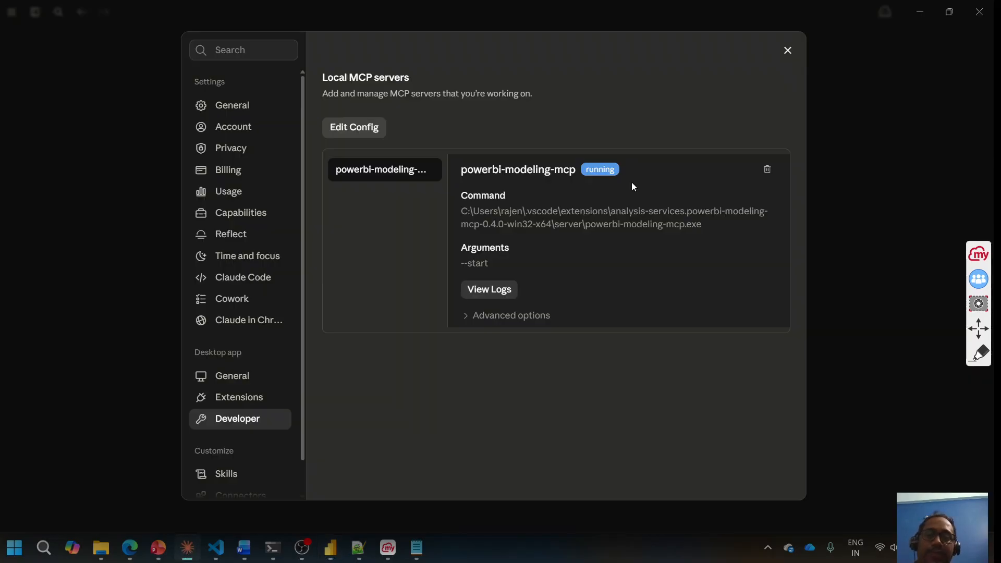
# Step: Reopen Claude's settings from the menu, confirm powerbi-modeling-mcp is running under Developer, and close them
pyautogui.click(790, 51)
pyautogui.click(12, 14)
pyautogui.click(12, 15)
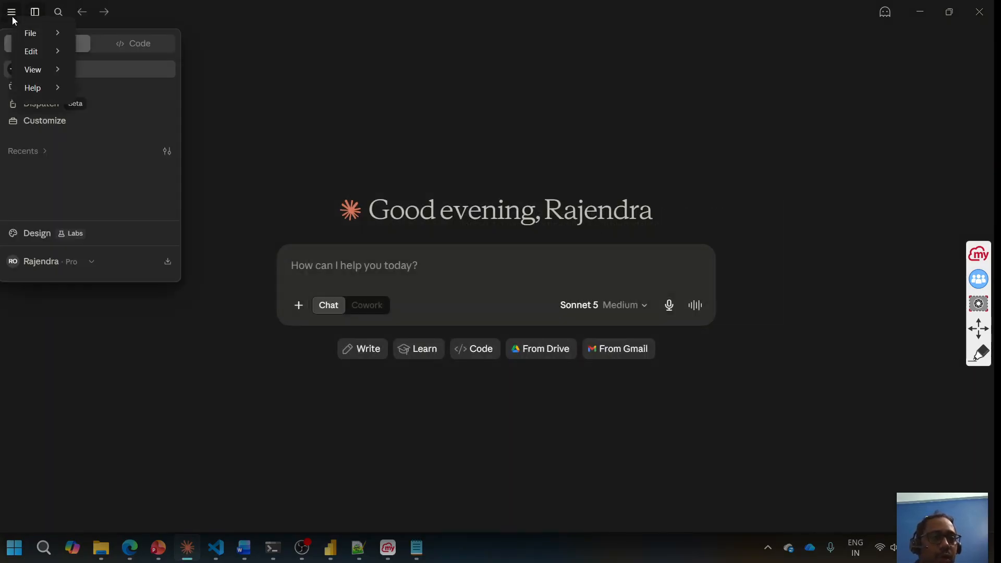
pyautogui.moveTo(33, 36)
pyautogui.click(115, 52)
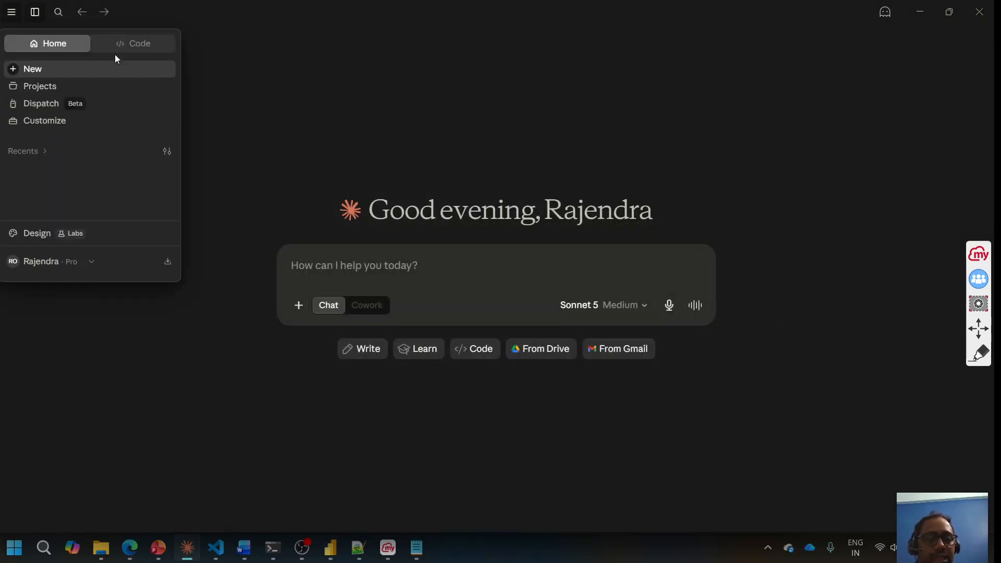
pyautogui.click(248, 417)
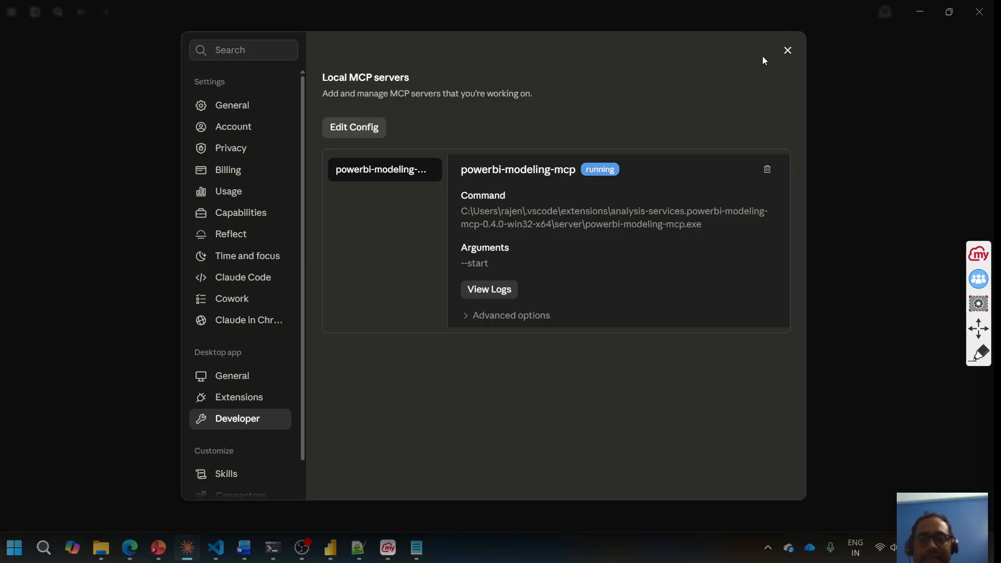
pyautogui.click(787, 50)
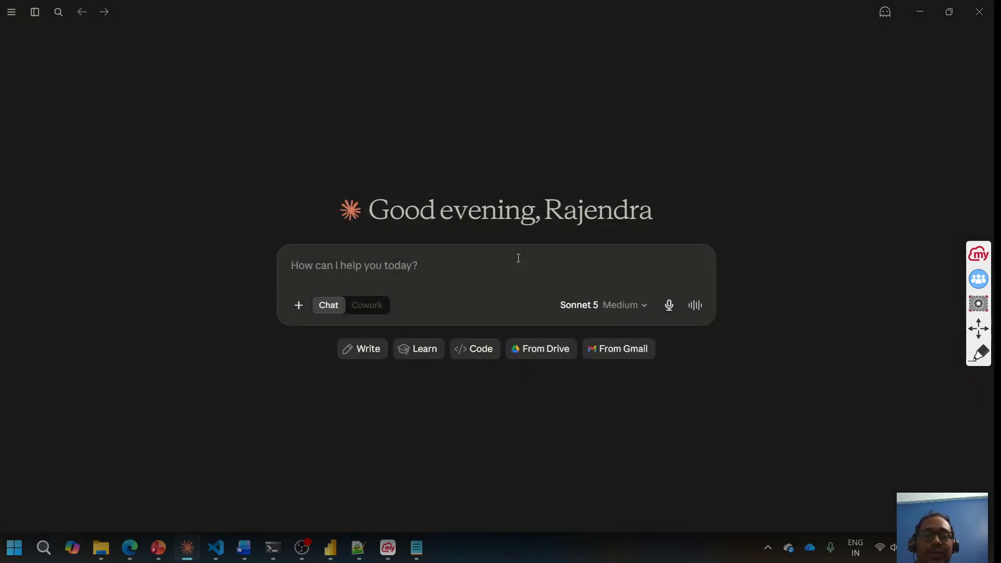
pyautogui.click(334, 554)
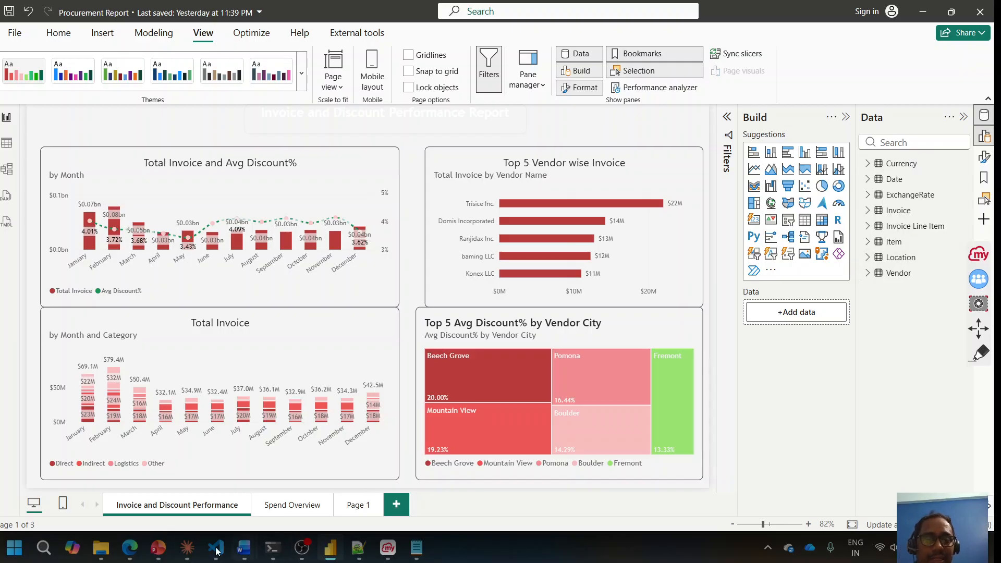
pyautogui.click(187, 548)
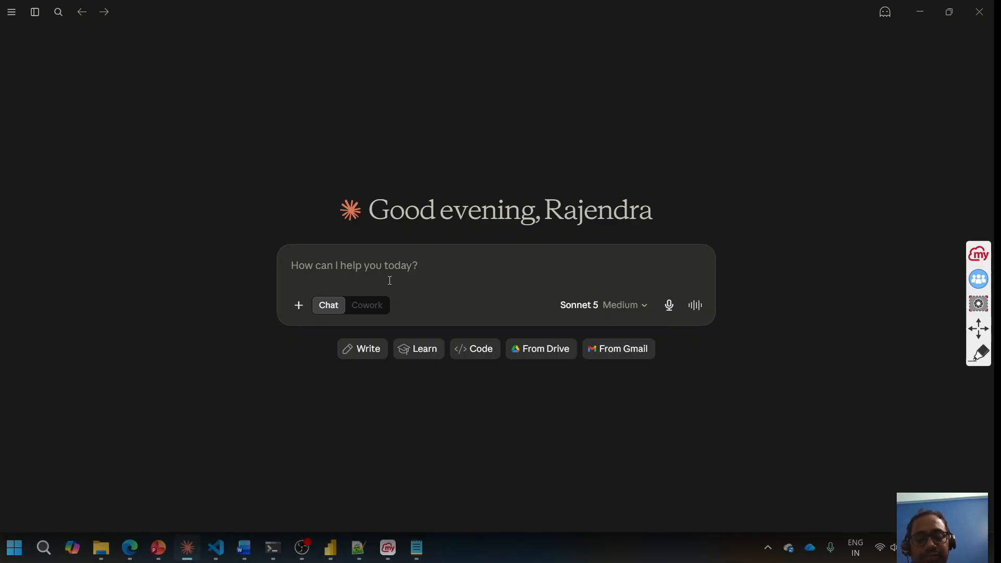
# Step: Type 'how many number of tables in my connected Power bi pbix (Procurement Report)', fixing the typo
pyautogui.write('how many number of tables in my connected Power bi fil')
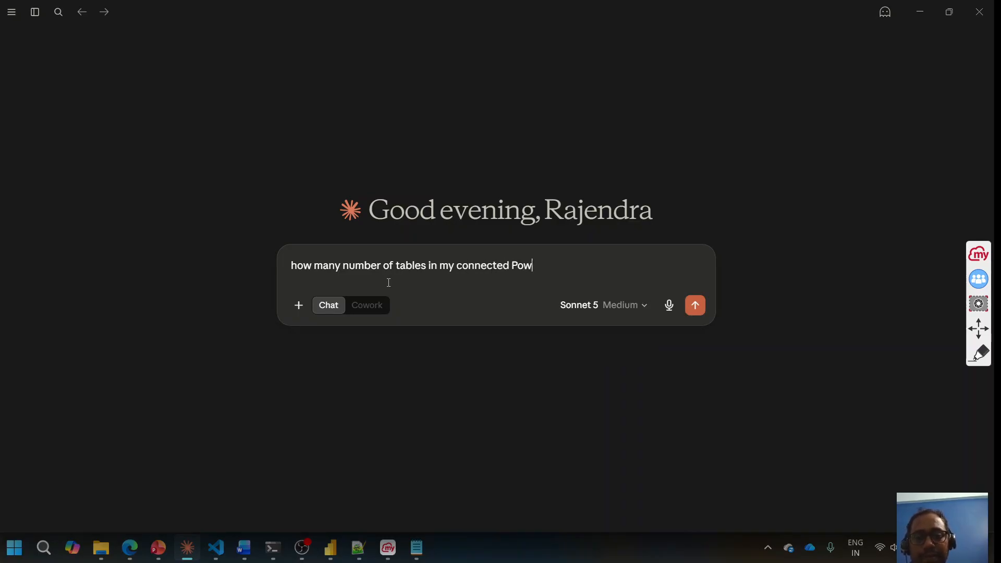
pyautogui.press('BackSpace')
pyautogui.press('BackSpace')
pyautogui.press('BackSpace')
pyautogui.write('pbix (P')
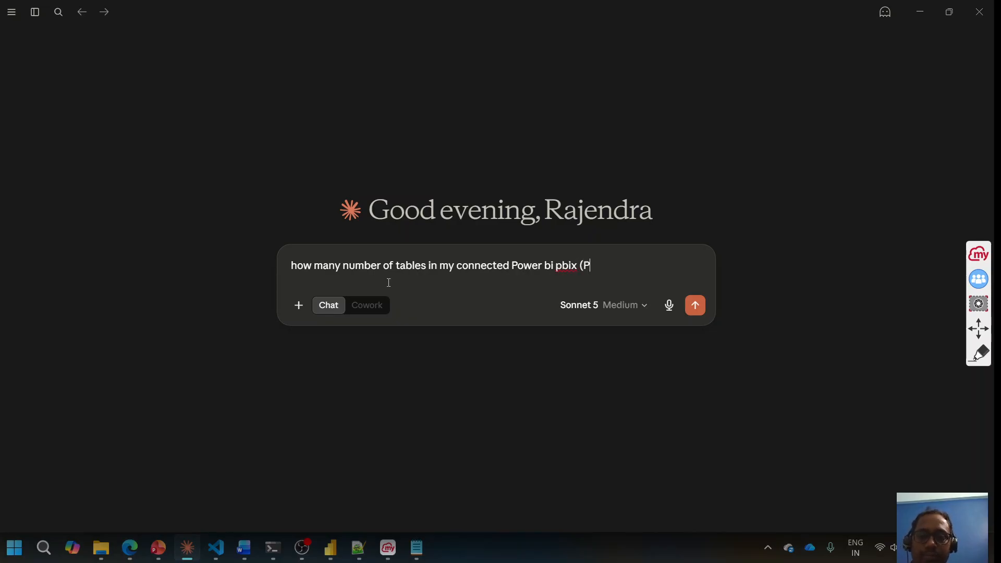
pyautogui.write('rocurement Report)')
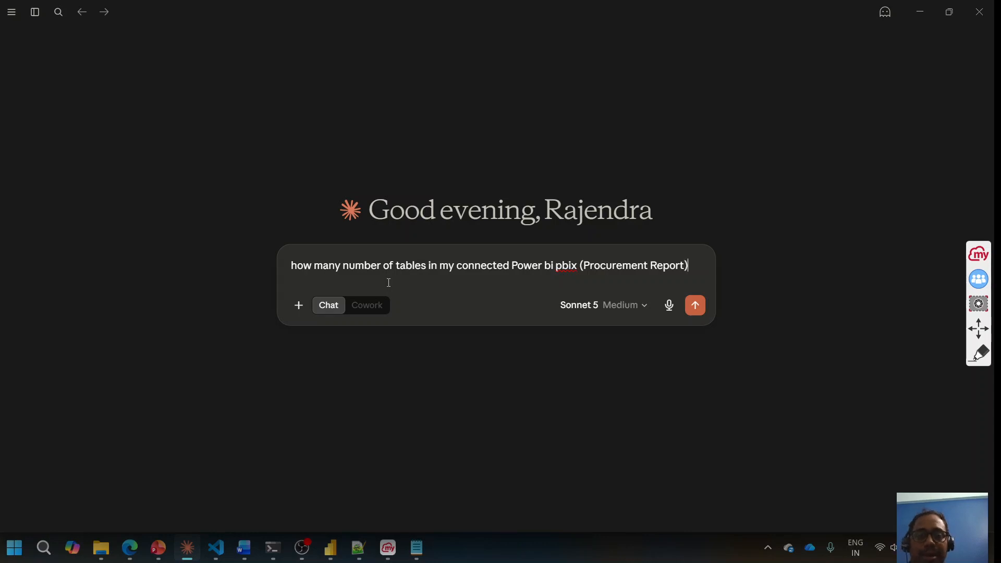
# Step: Send the table-count question and scroll through Claude's answer: 11 tables, 3 hidden auto-date
pyautogui.press('Return')
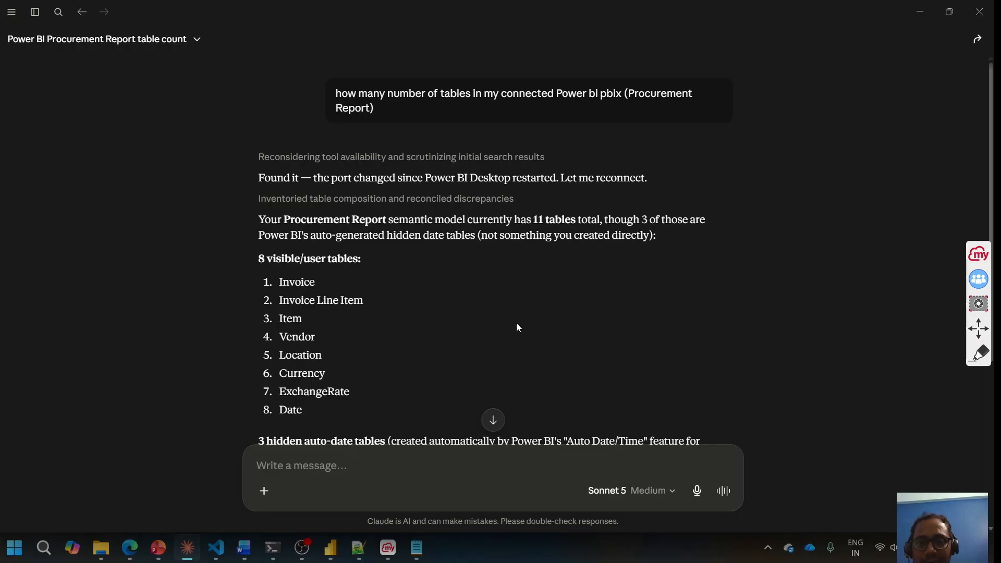
pyautogui.moveTo(990, 179); pyautogui.dragTo(988, 338)
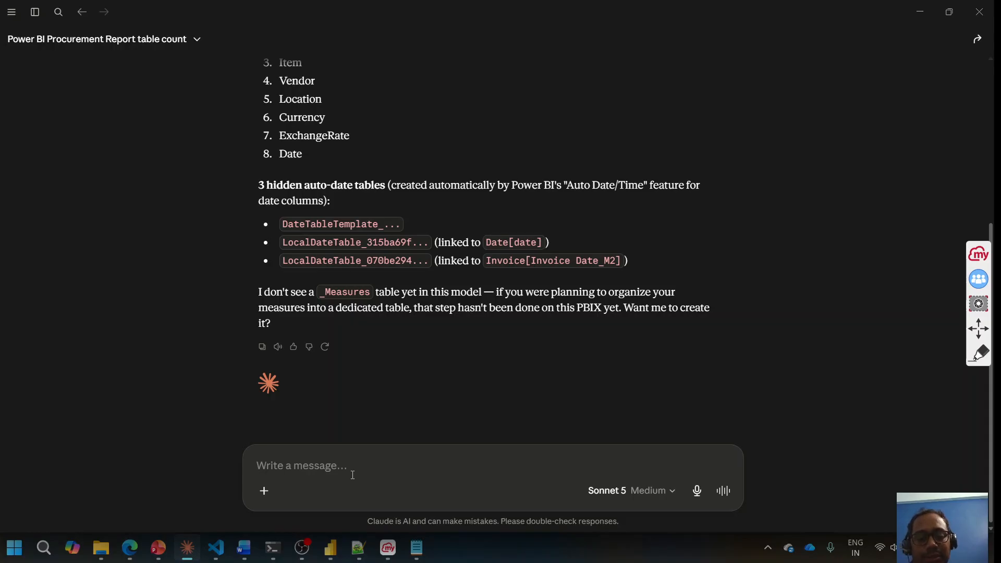
# Step: Expand the Vendor and Invoice Line Item tables in Power BI's Data pane, then return to Claude
pyautogui.click(330, 547)
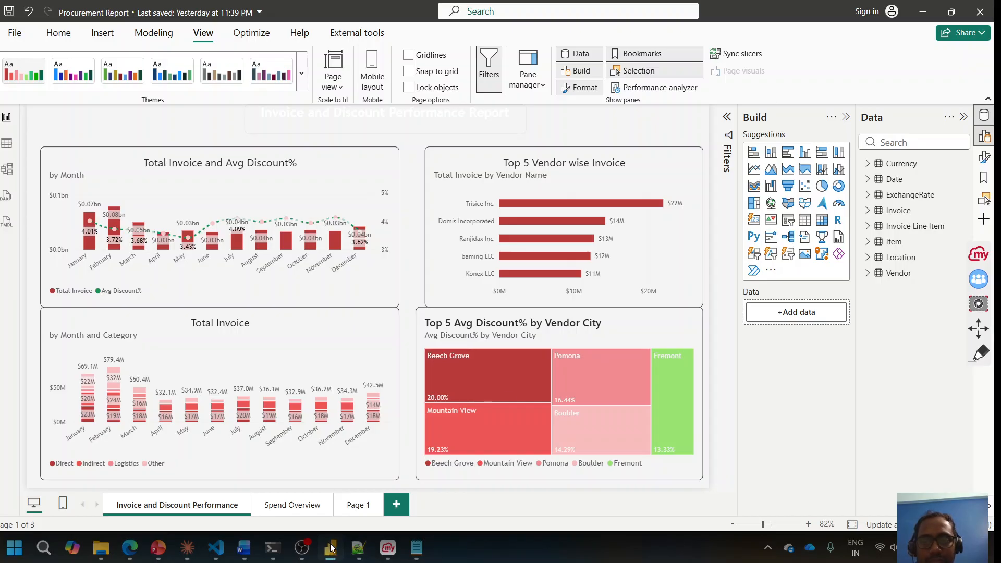
pyautogui.click(872, 274)
pyautogui.click(868, 226)
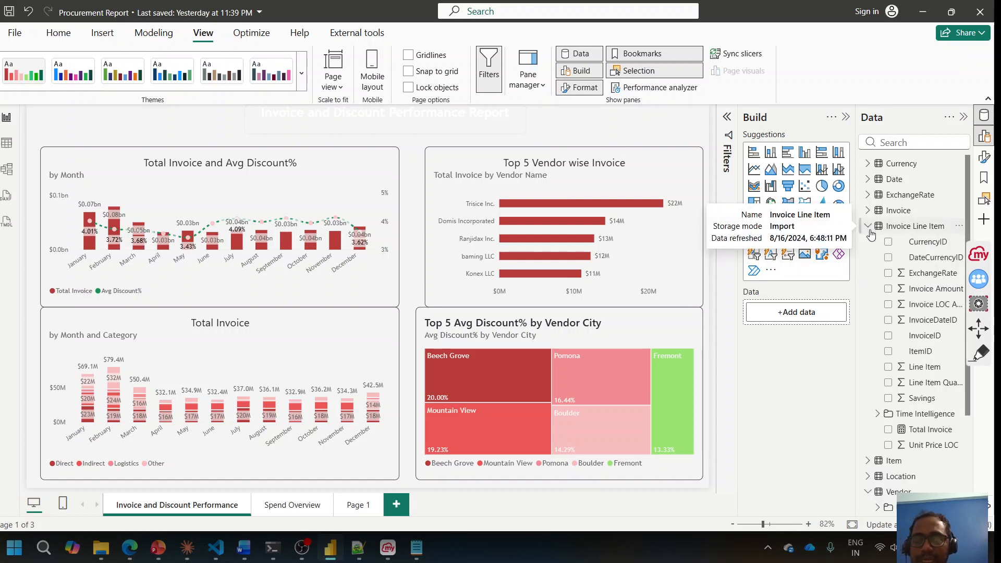
pyautogui.click(187, 556)
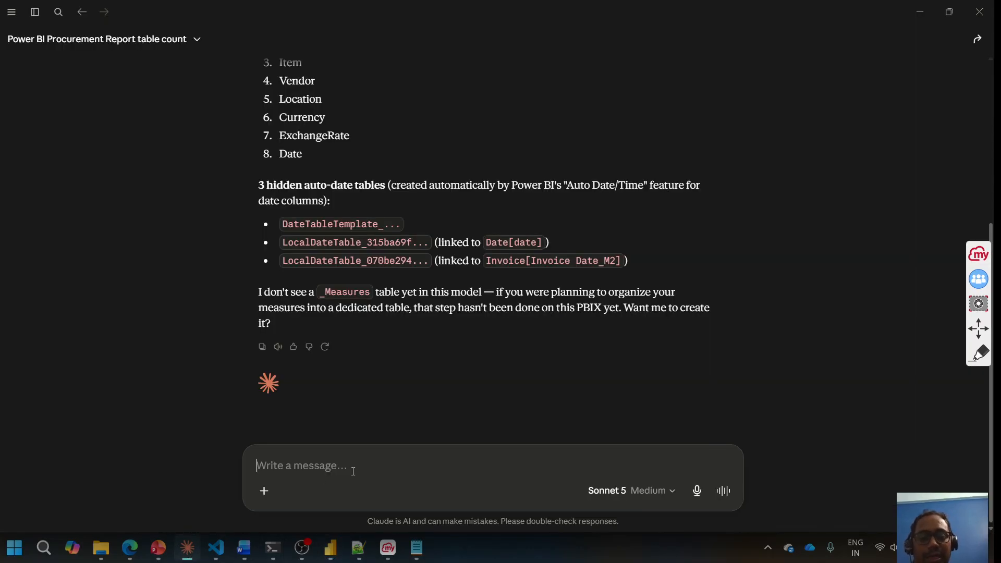
# Step: Ask Claude to 'create a measure for saving', then widen Power BI's Data pane to show full names
pyautogui.write('create a measure')
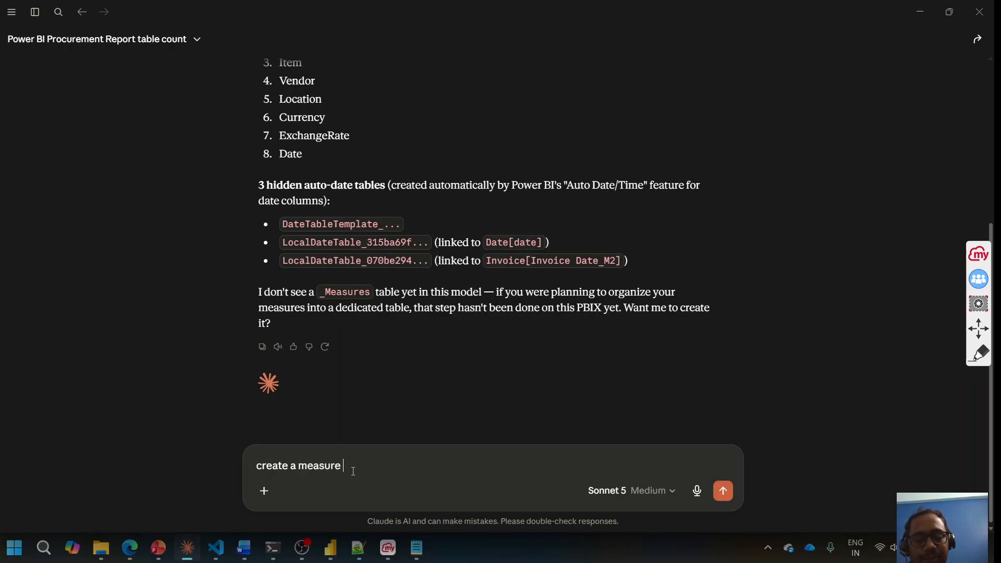
pyautogui.write(' for saving')
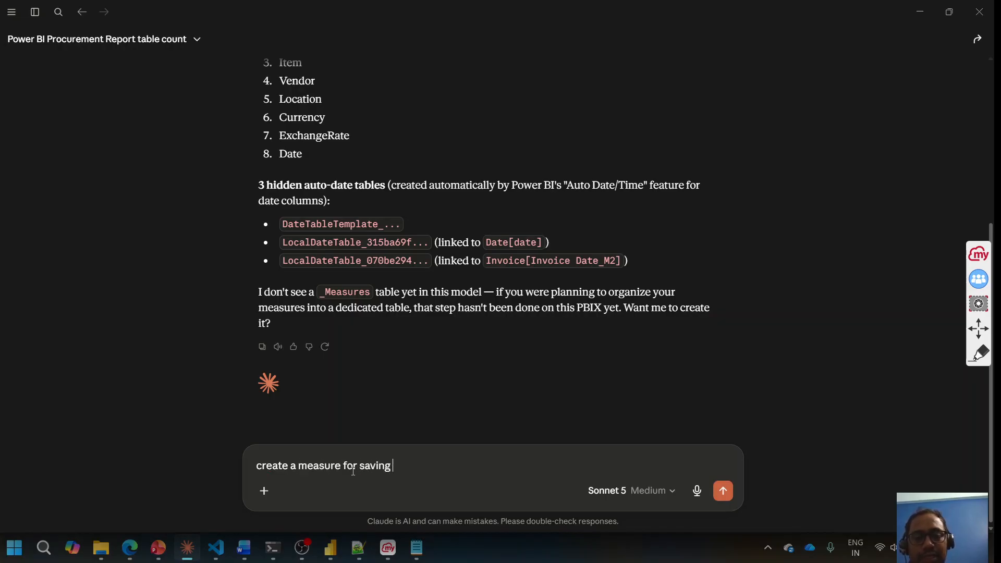
pyautogui.press('Return')
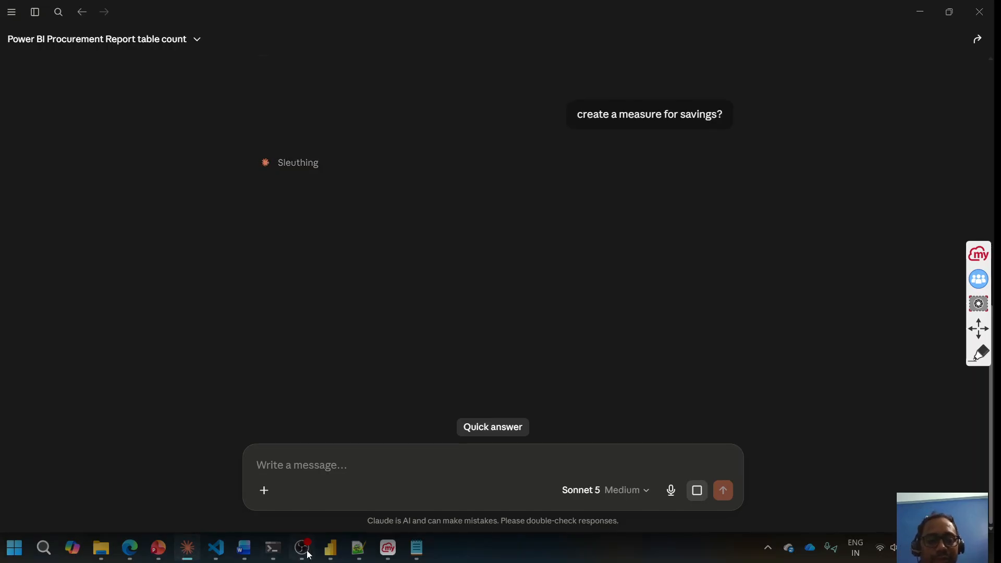
pyautogui.moveTo(330, 555)
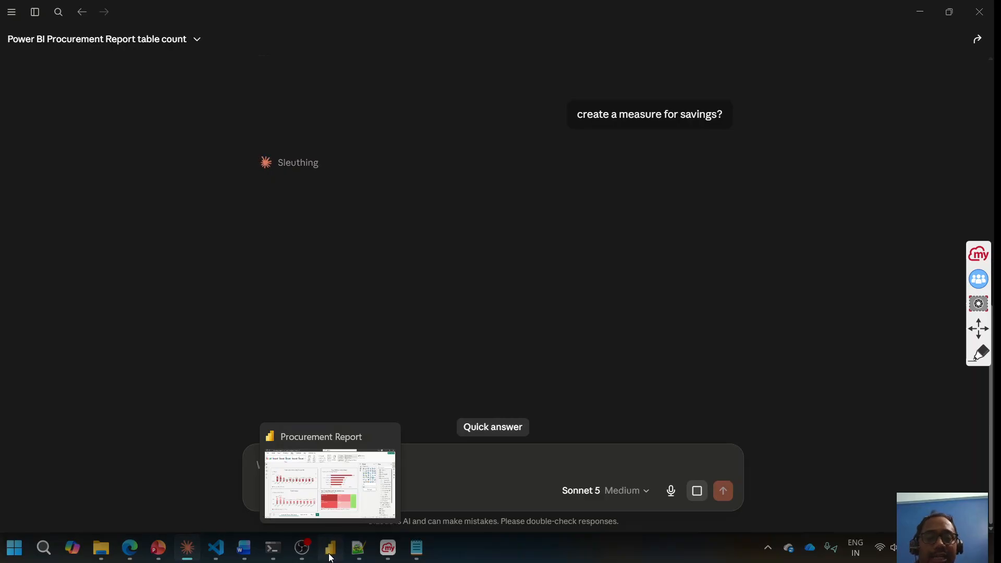
pyautogui.click(330, 556)
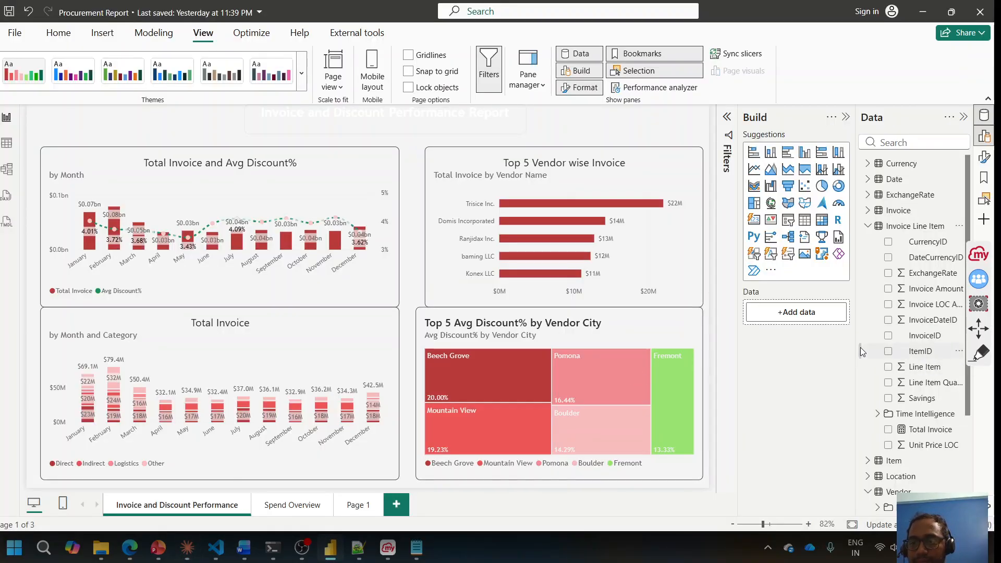
pyautogui.moveTo(860, 347); pyautogui.dragTo(820, 346)
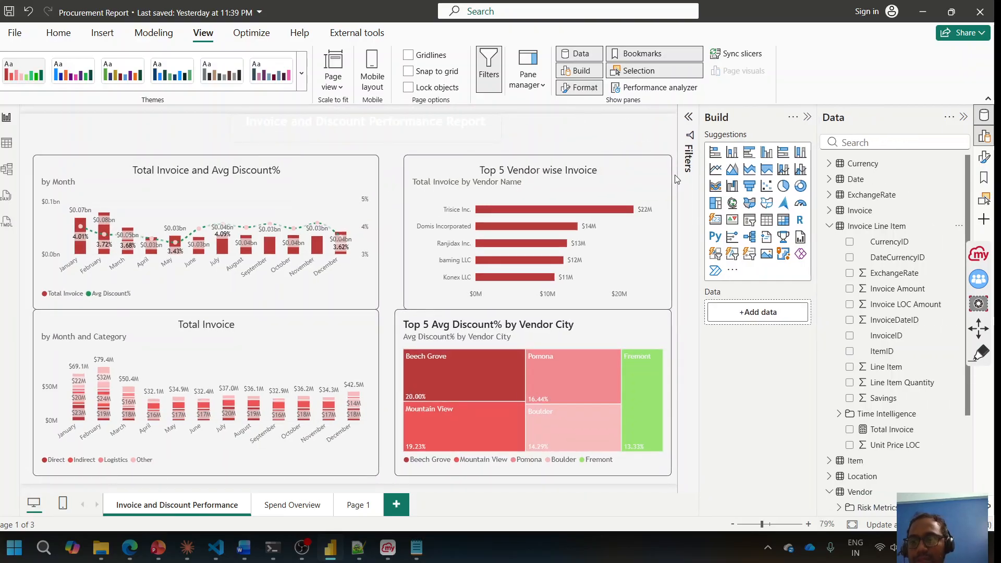
# Step: Search 'total' in the Data pane and verify Total Savings is SUM('Invoice Line Item'[Savings])
pyautogui.click(191, 557)
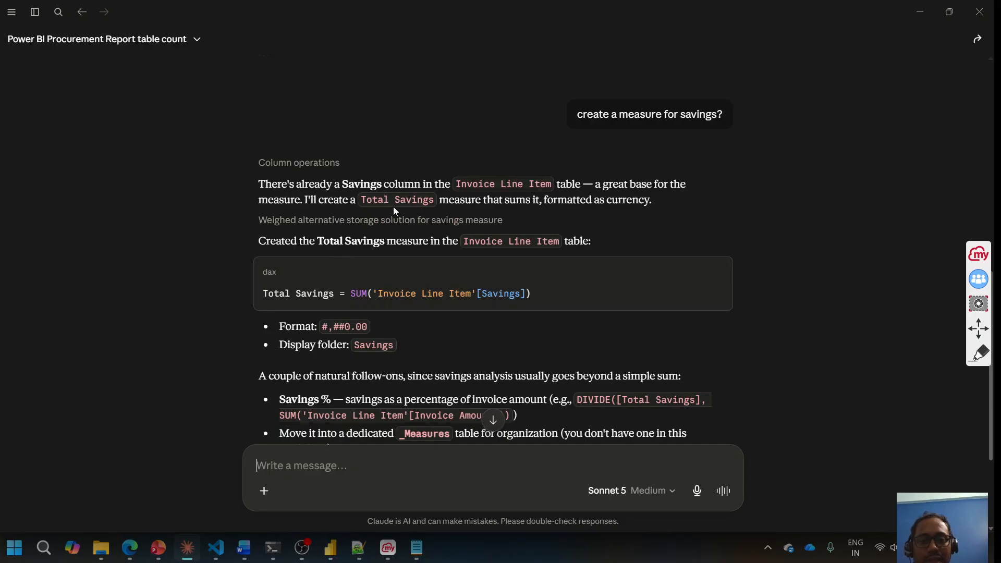
pyautogui.click(188, 551)
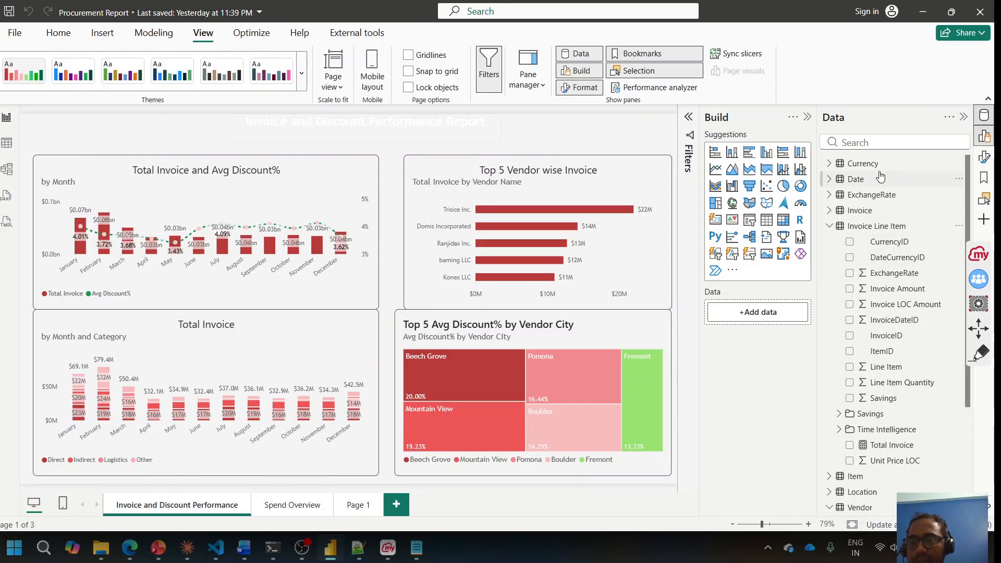
pyautogui.click(875, 143)
pyautogui.write('total')
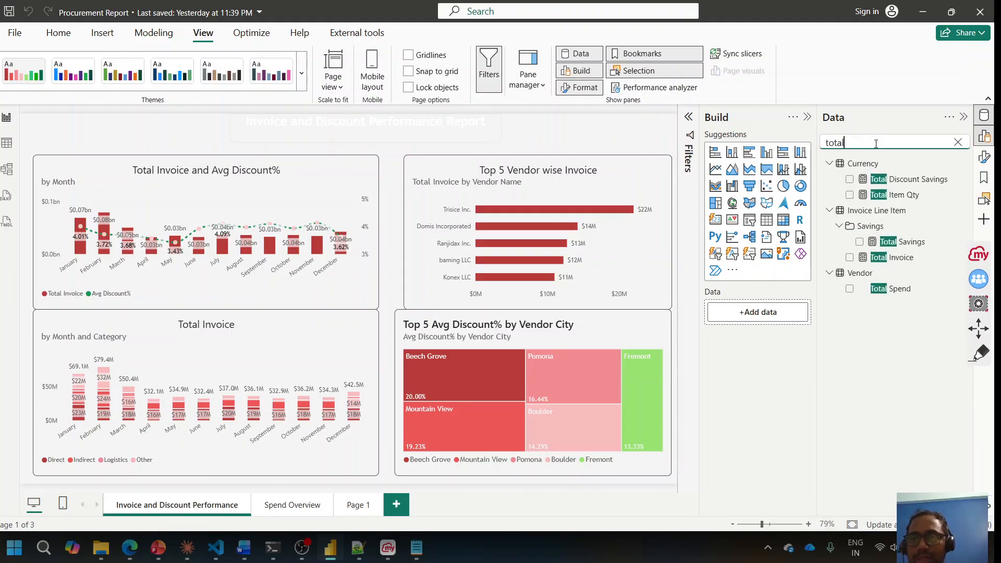
pyautogui.click(910, 241)
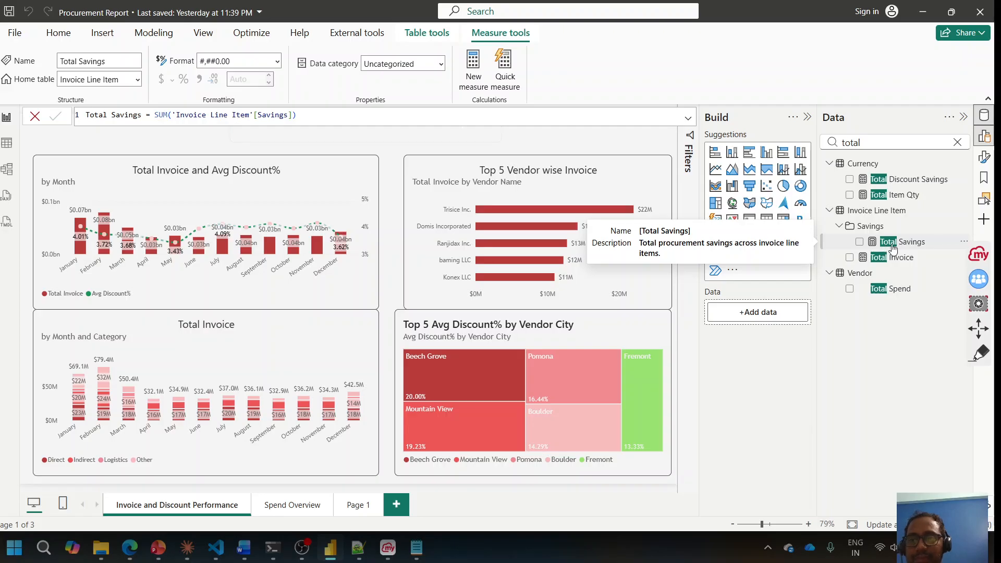
pyautogui.click(187, 548)
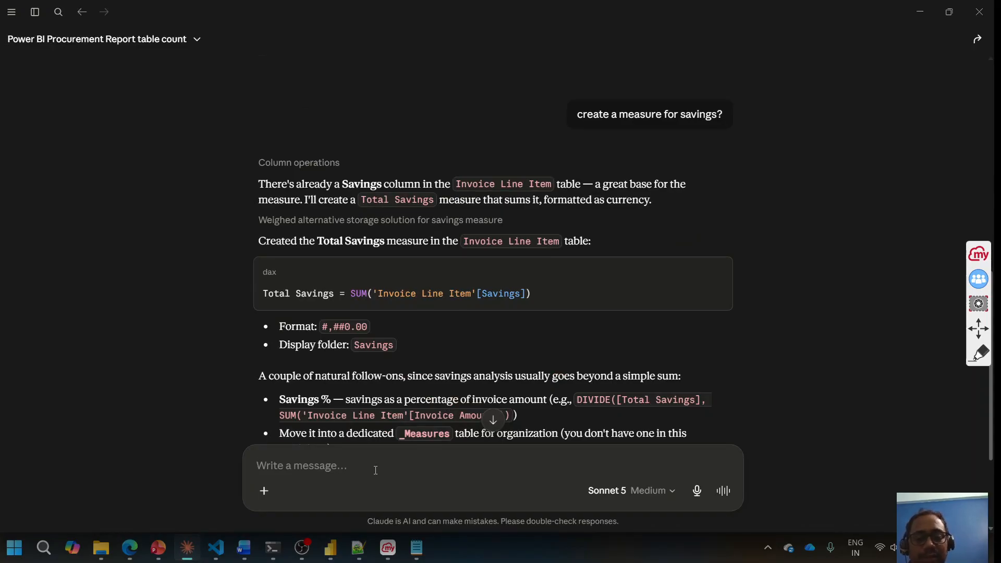
# Step: Send Claude 'compare total number of invoices for current year with last year measure create it'
pyautogui.write('compare')
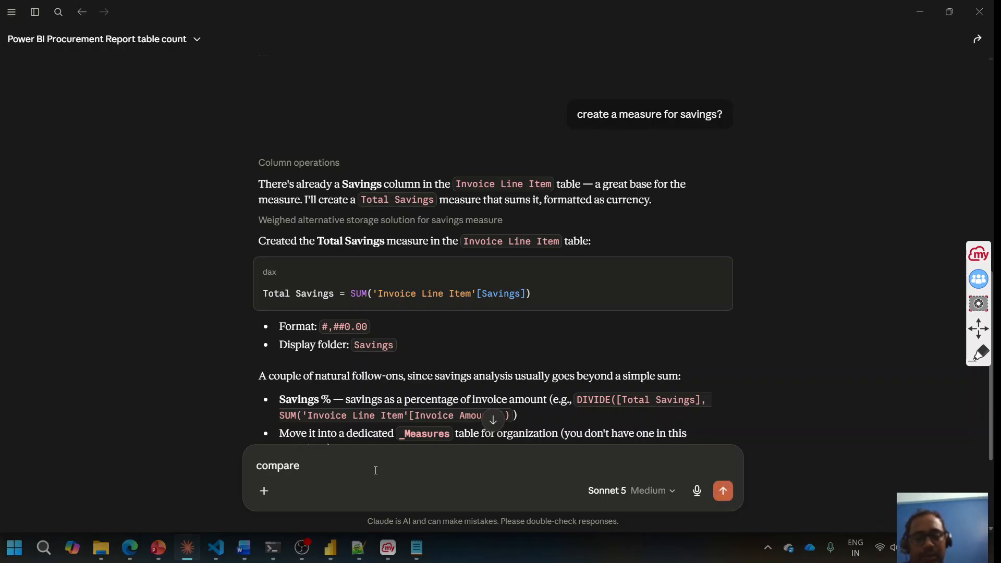
pyautogui.write(' total number of invoices for c')
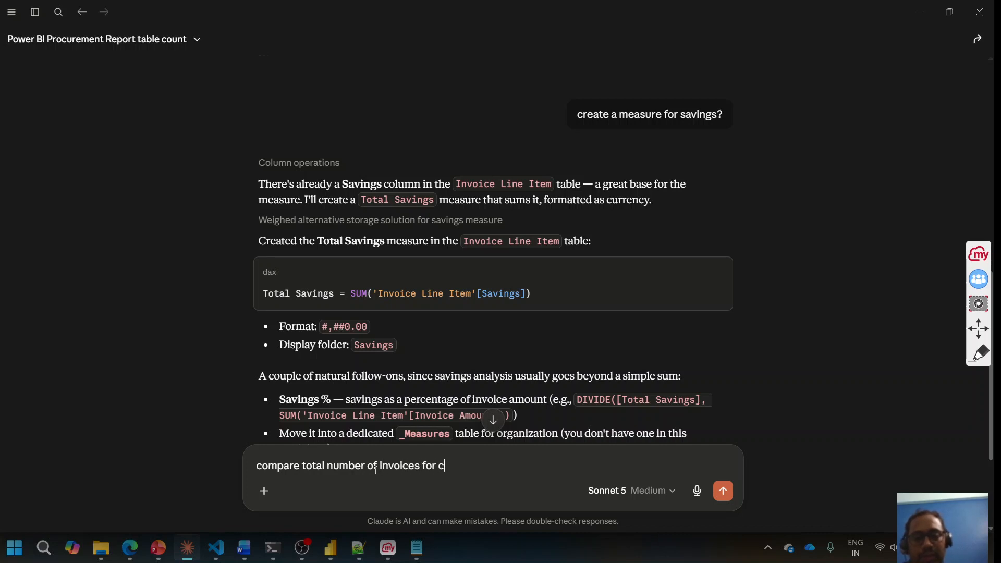
pyautogui.write('urrent year wit')
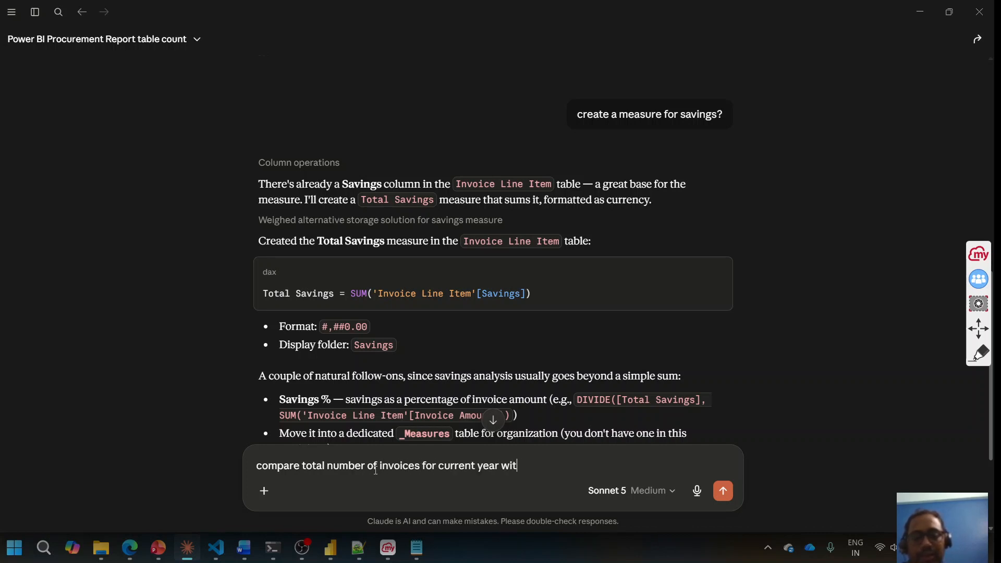
pyautogui.write('h last year measure create it')
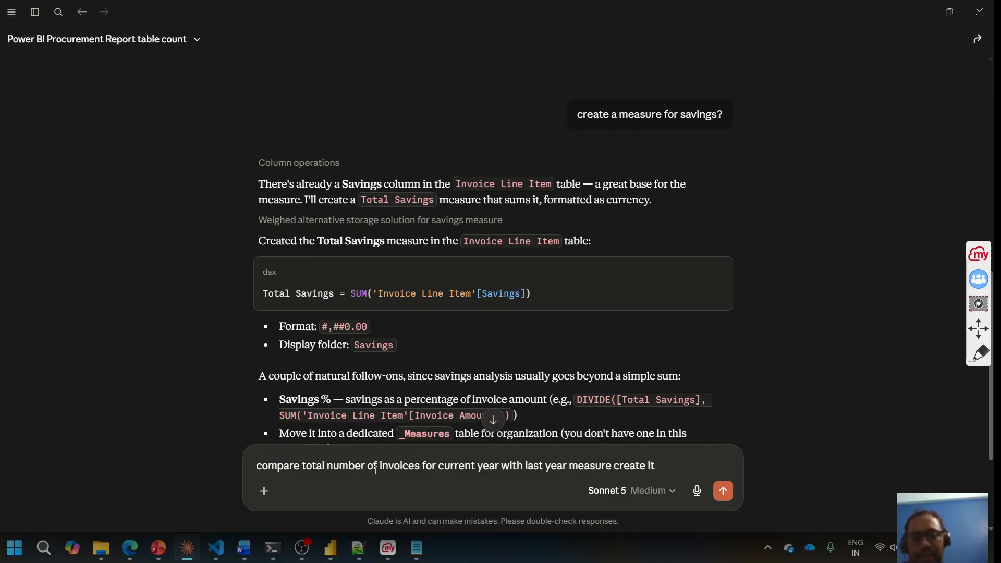
pyautogui.press('Return')
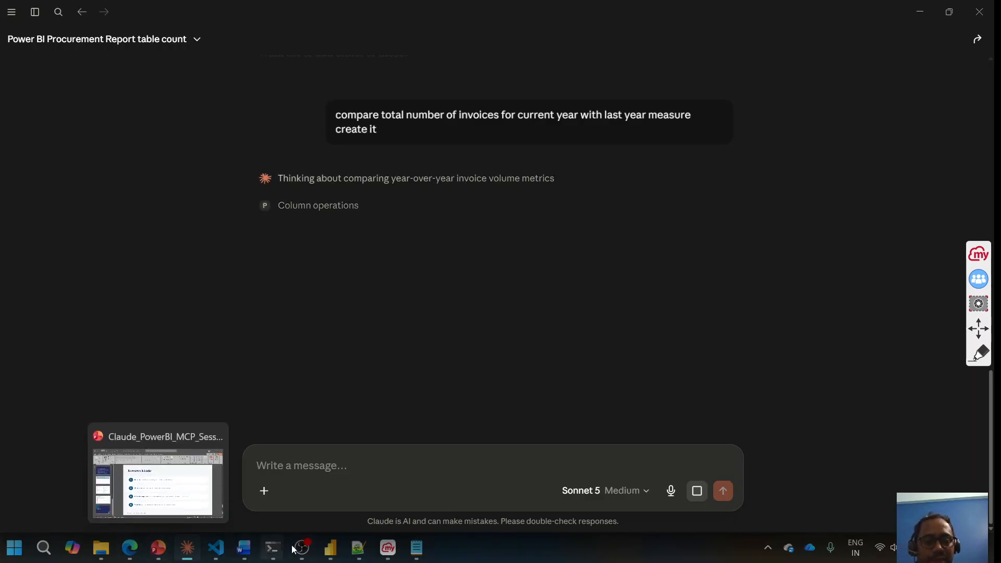
# Step: Clear the 'Total' search in the Data pane so all tables are listed again
pyautogui.click(335, 555)
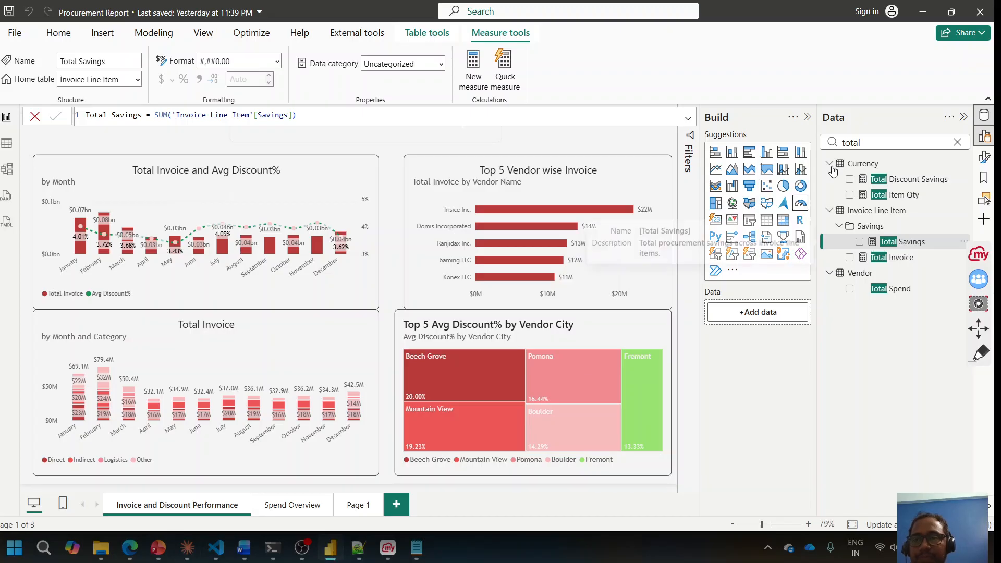
pyautogui.click(957, 142)
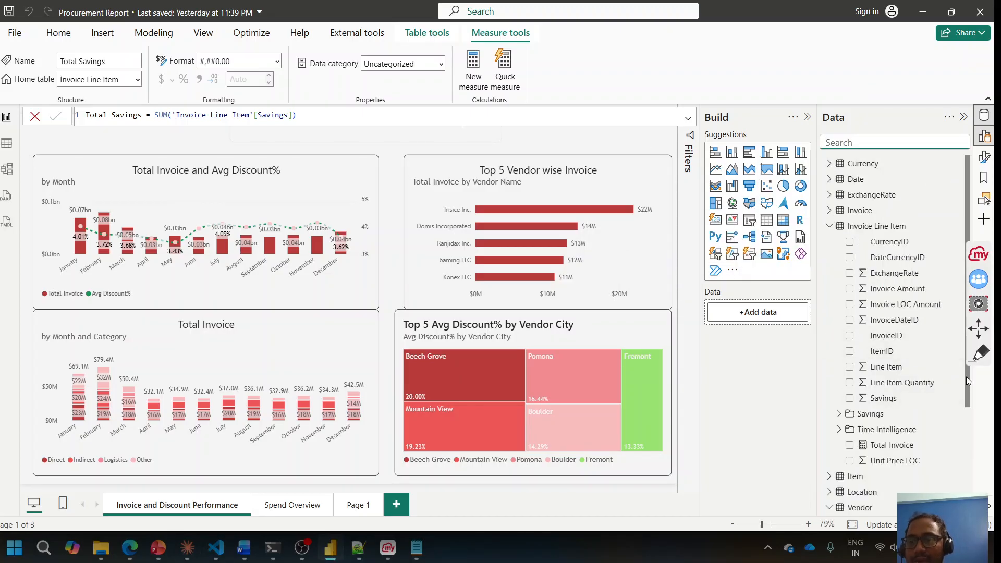
pyautogui.moveTo(965, 382); pyautogui.dragTo(966, 484)
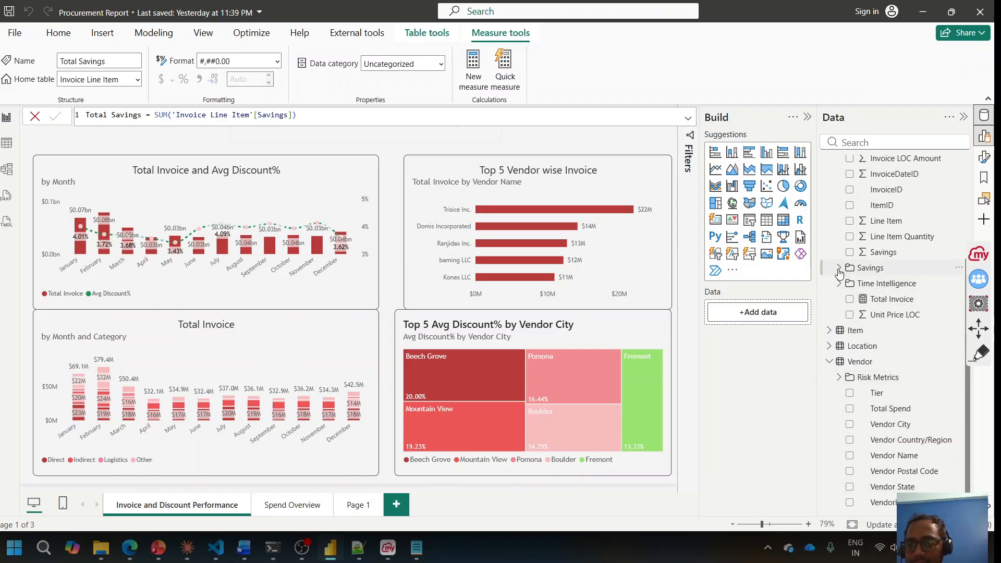
# Step: Expand the Savings folder, select Time Intelligence, and collapse the Invoice Line Item table
pyautogui.click(880, 268)
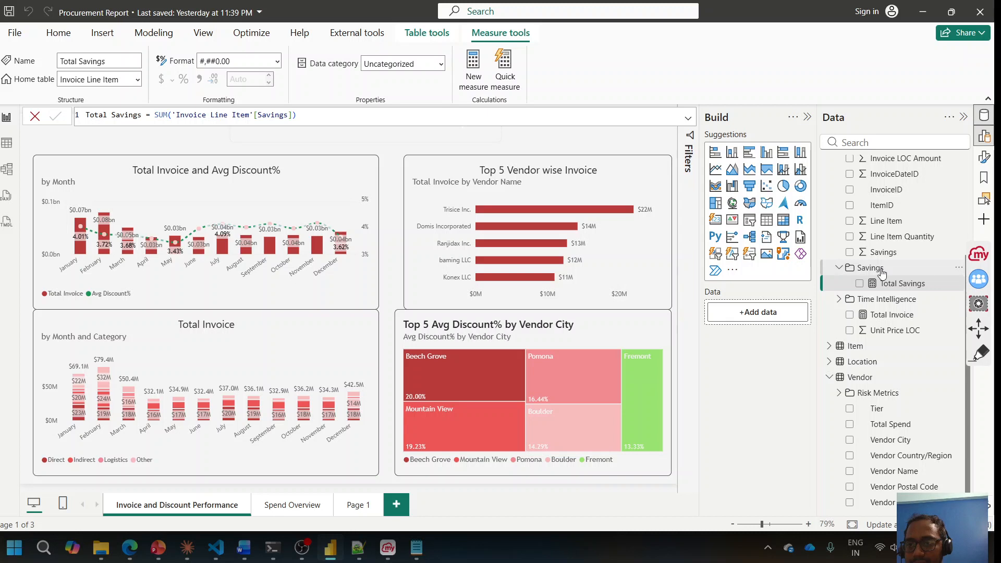
pyautogui.click(884, 304)
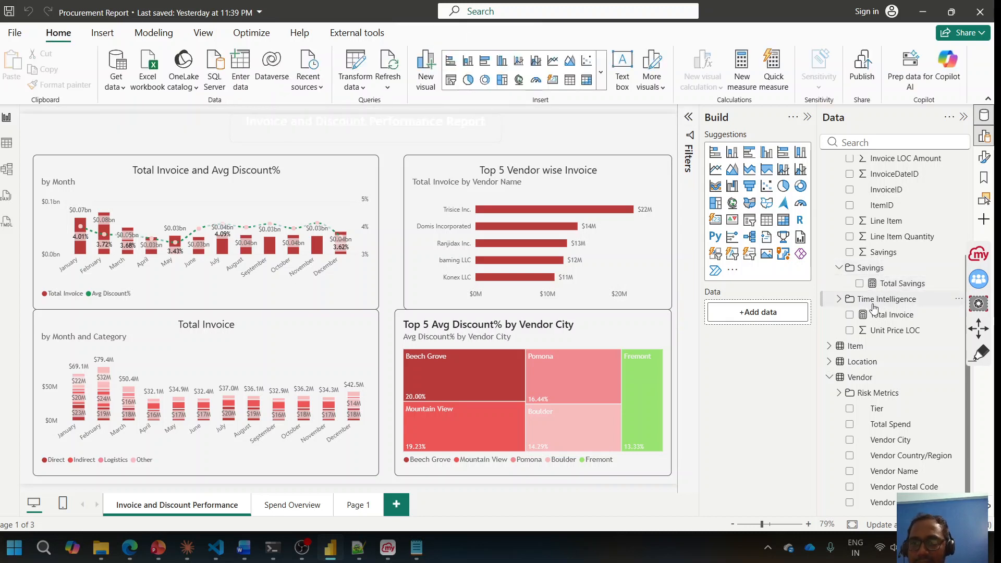
pyautogui.click(880, 304)
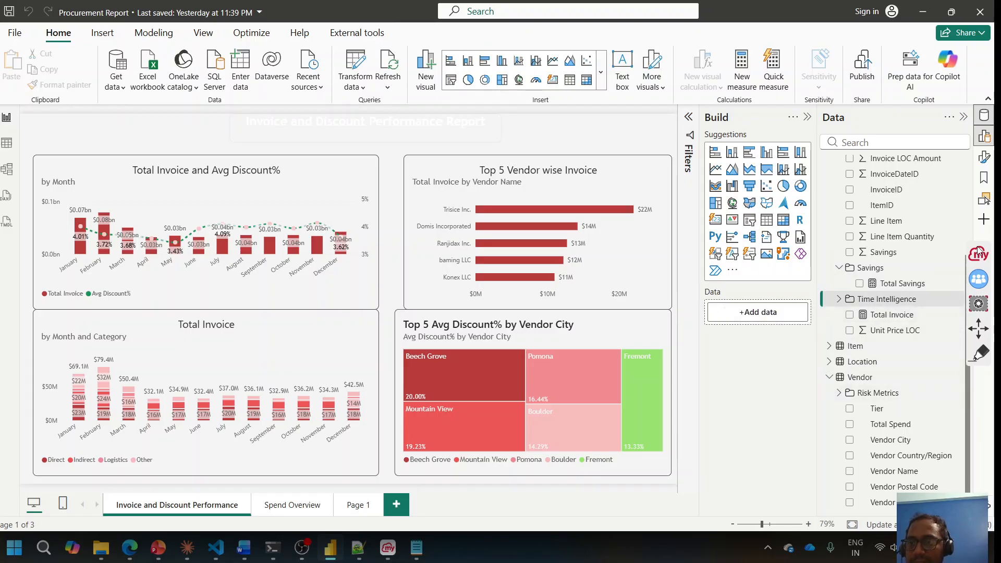
pyautogui.rightClick(982, 221)
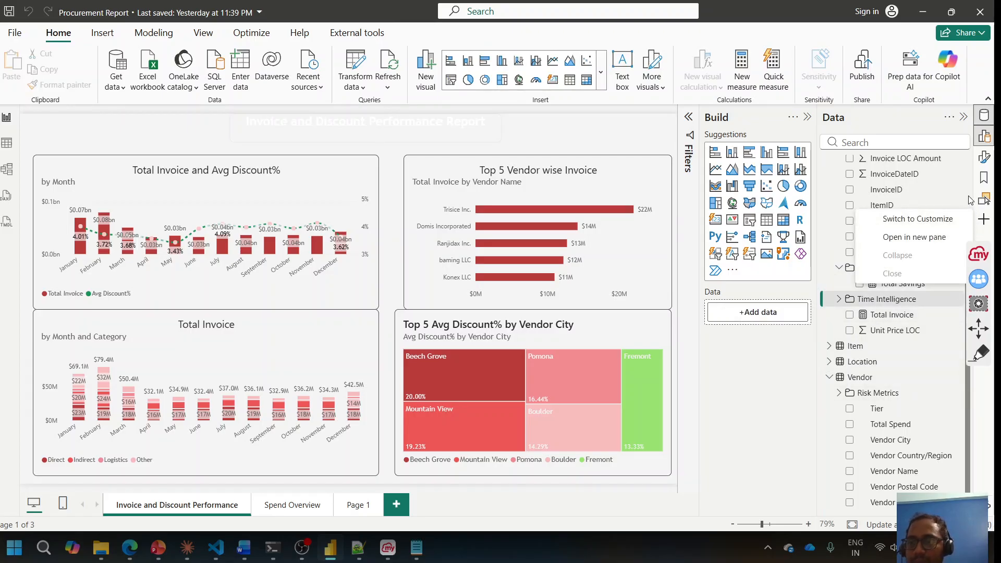
pyautogui.click(968, 196)
pyautogui.scroll(3, 970, 200)
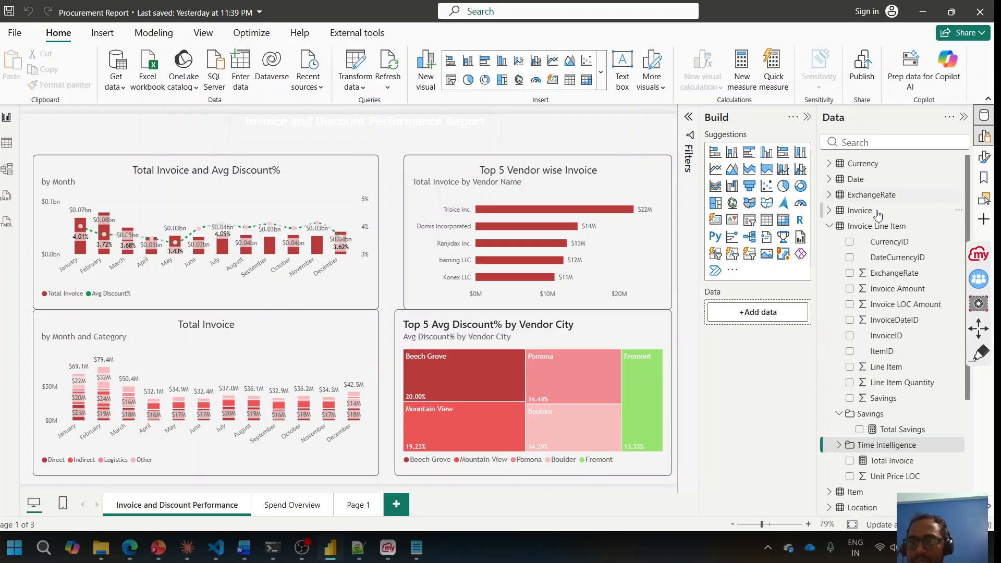
pyautogui.click(832, 227)
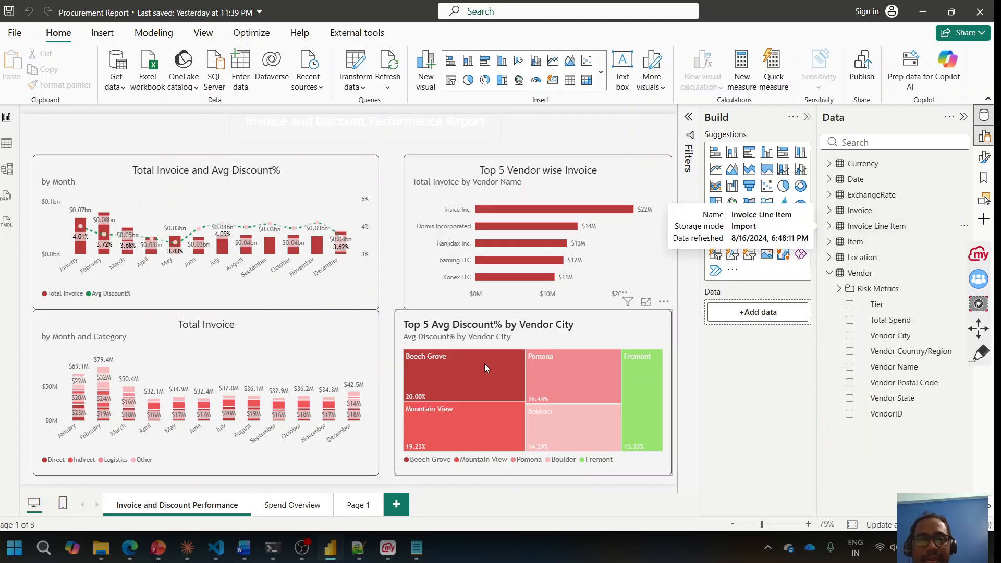
# Step: Review Claude's reply listing four new invoice-count measures in the Invoice table
pyautogui.click(187, 547)
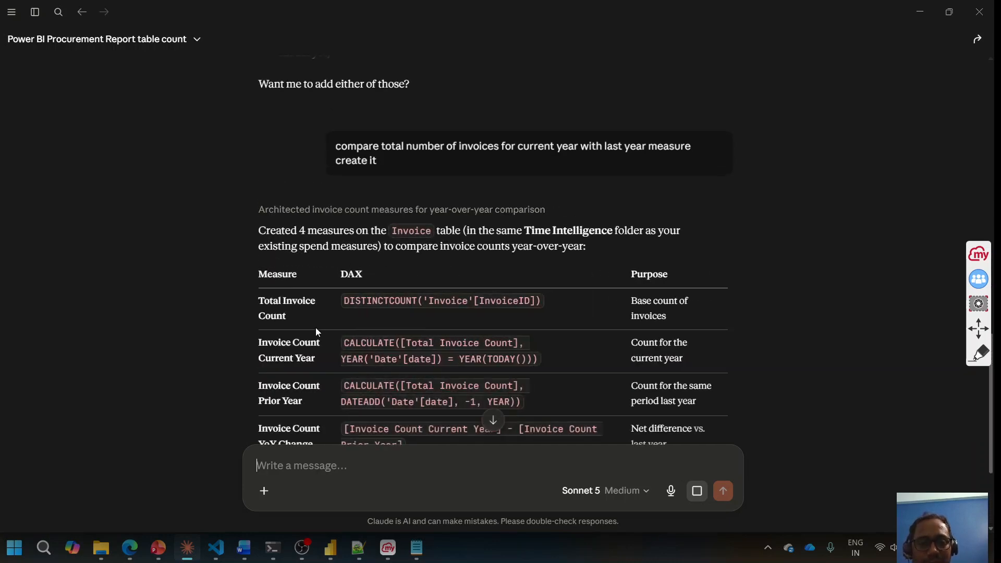
pyautogui.click(334, 552)
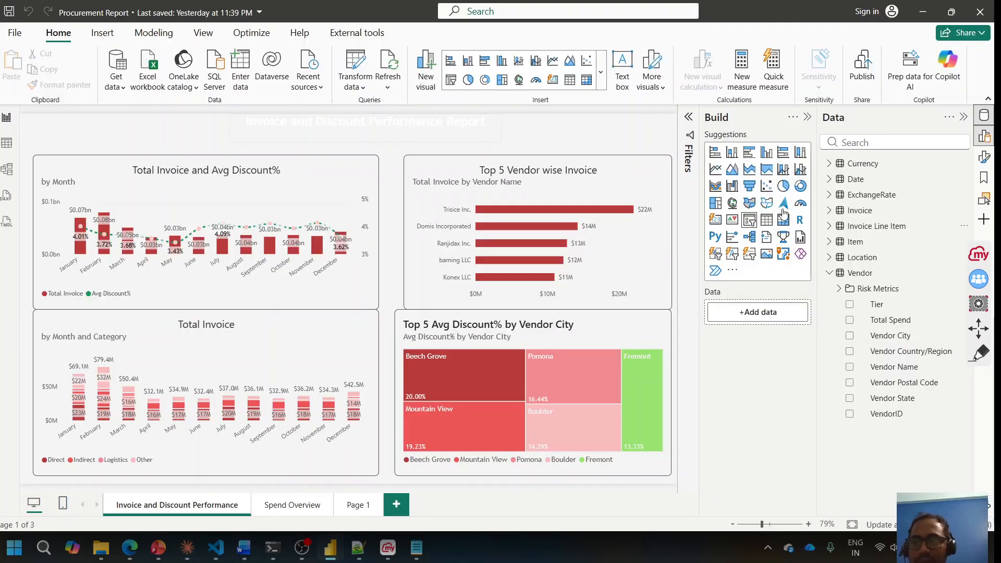
# Step: Expand the Vendor table's Risk Metrics folder in the Power BI Data pane
pyautogui.rightClick(831, 273)
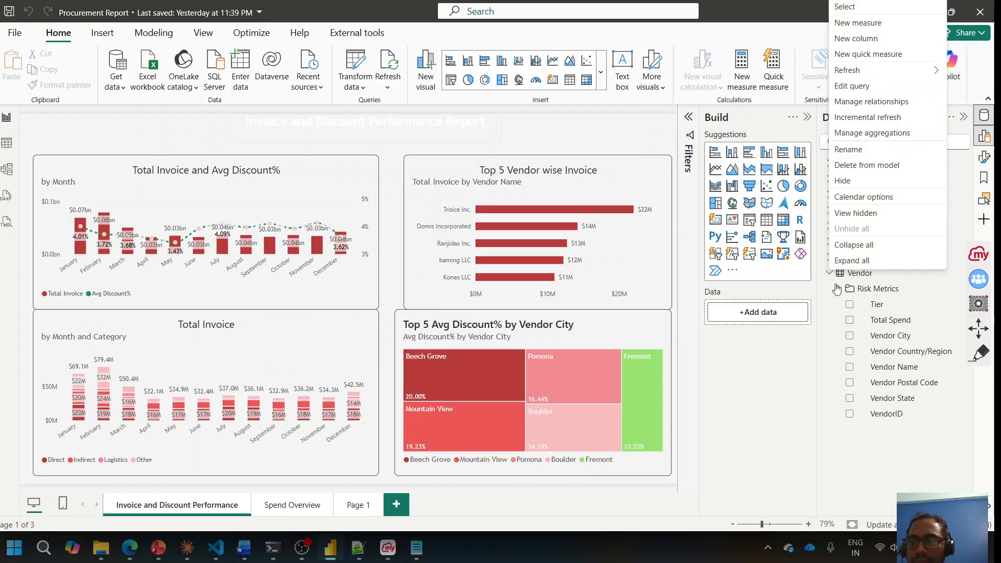
pyautogui.click(839, 290)
pyautogui.click(840, 291)
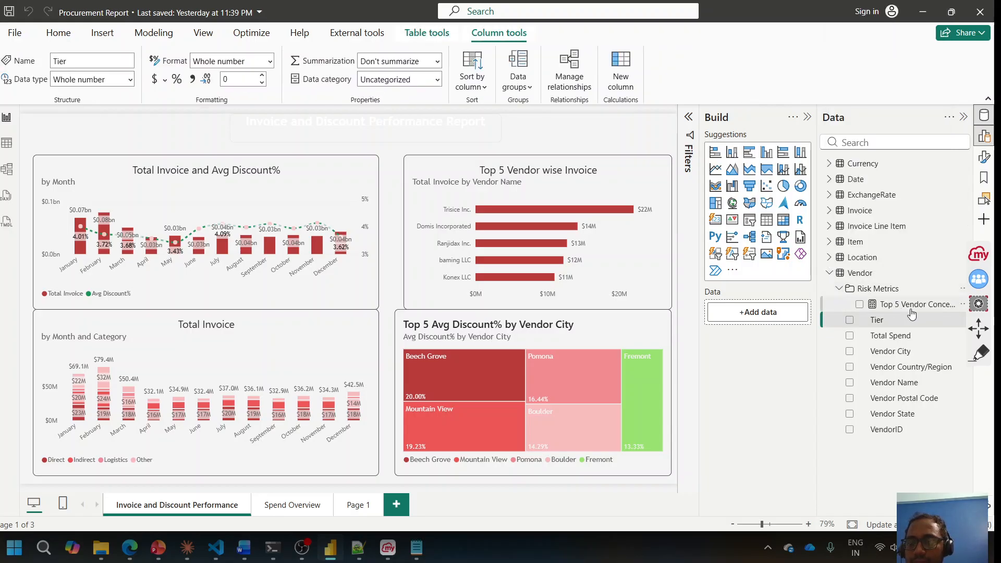
# Step: Collapse the Vendor table and search the Data pane for 'total in', checking names in Claude
pyautogui.click(830, 274)
pyautogui.hotkey('alt', 'Tab')
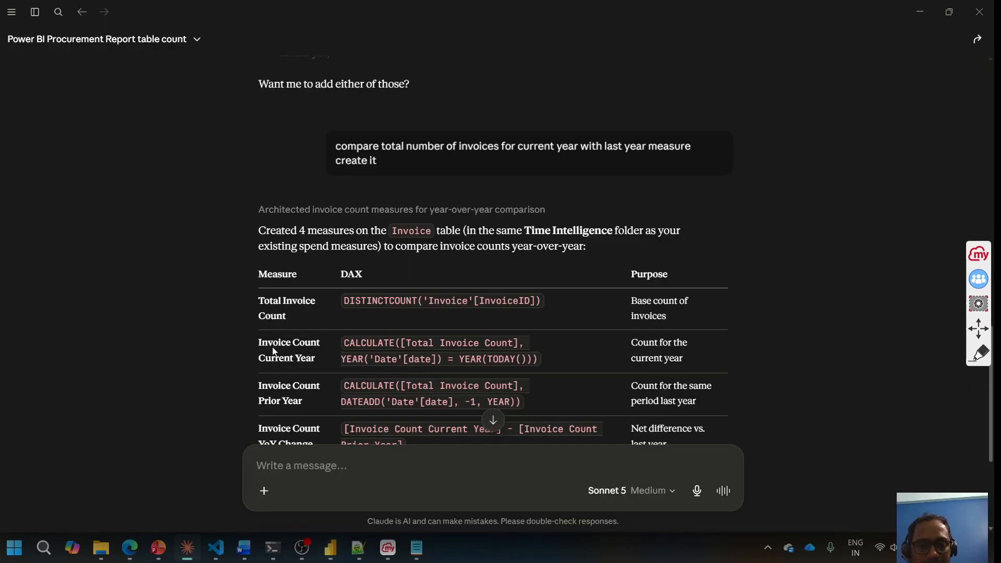
pyautogui.hotkey('alt', 'Tab')
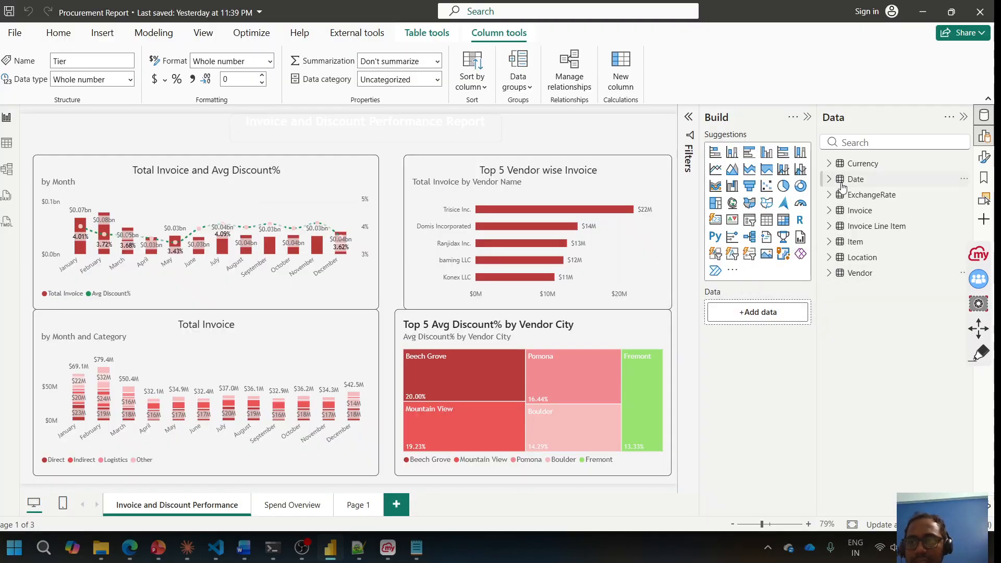
pyautogui.click(871, 143)
pyautogui.write('total in')
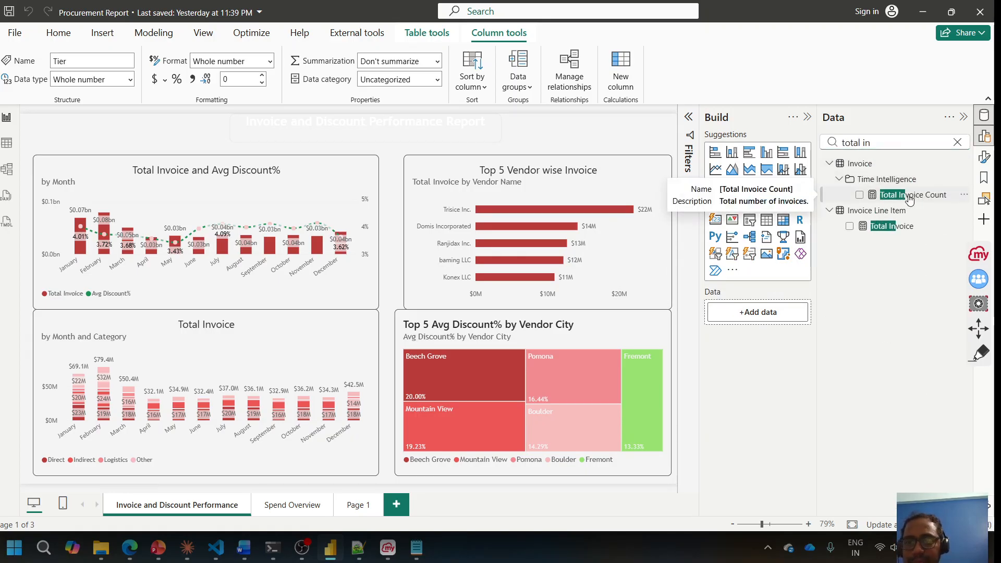
pyautogui.hotkey('alt', 'Tab')
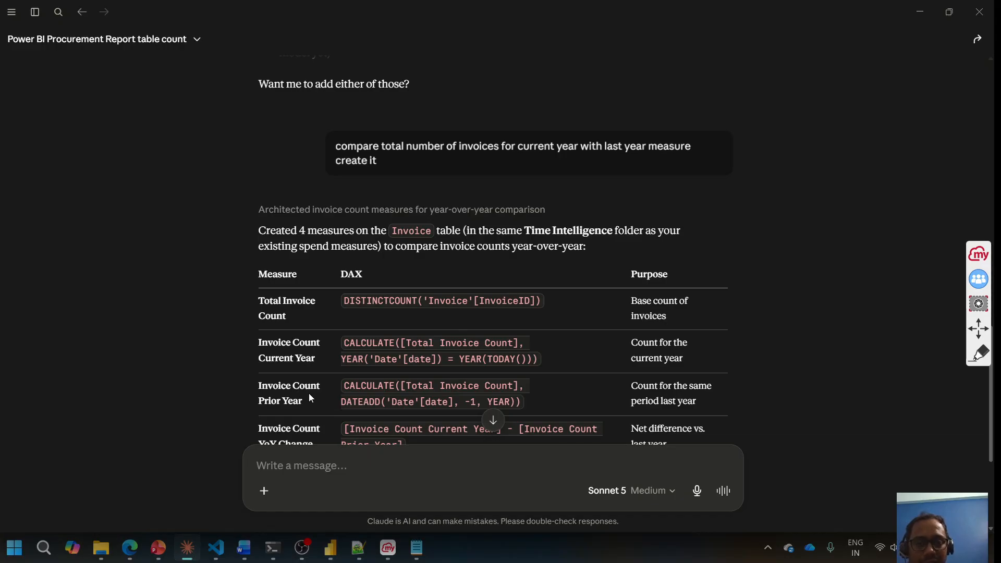
pyautogui.hotkey('alt', 'Tab')
# Step: Filter the Data pane to 'invoice count' and widen it to show full measure names
pyautogui.hotkey('ctrl', 'a')
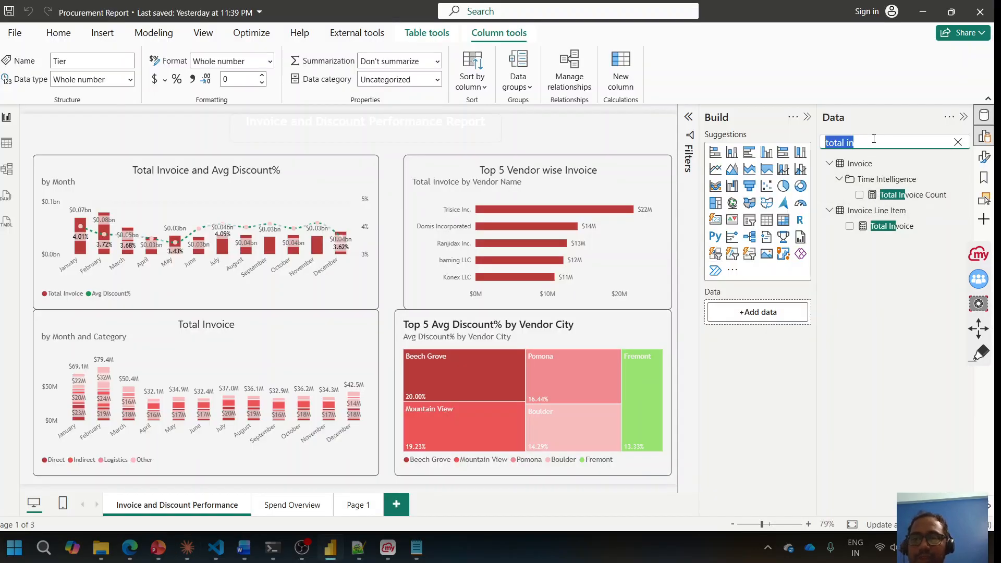
pyautogui.write('invoice')
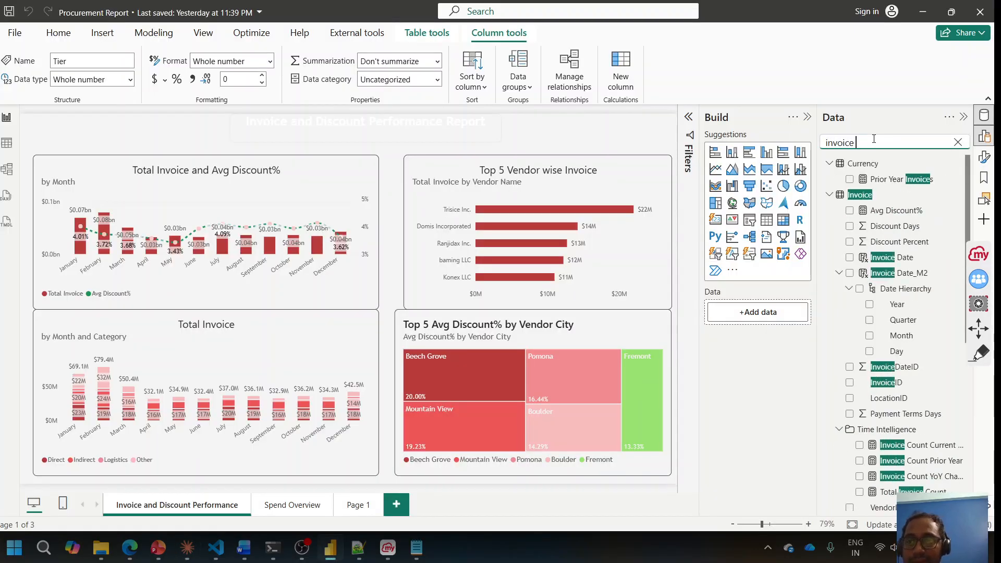
pyautogui.hotkey('alt', 'Tab')
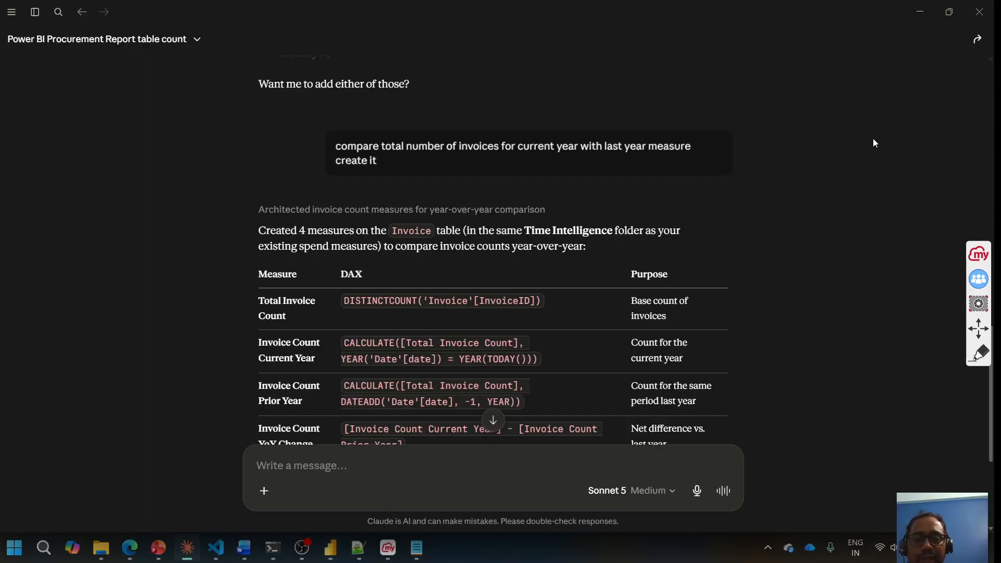
pyautogui.hotkey('alt', 'Tab')
pyautogui.write('count')
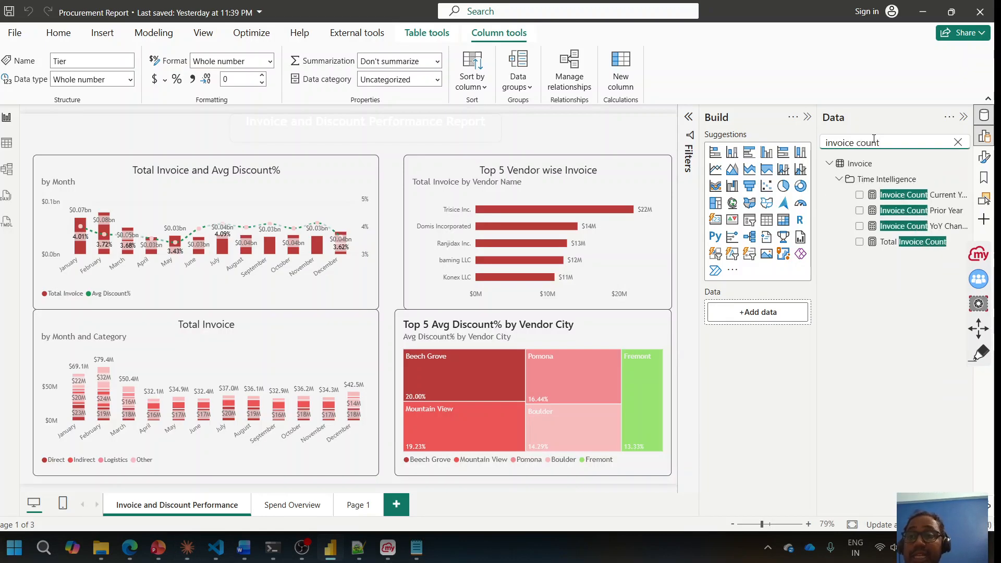
pyautogui.hotkey('alt', 'Tab')
pyautogui.hotkey('alt', 'Tab')
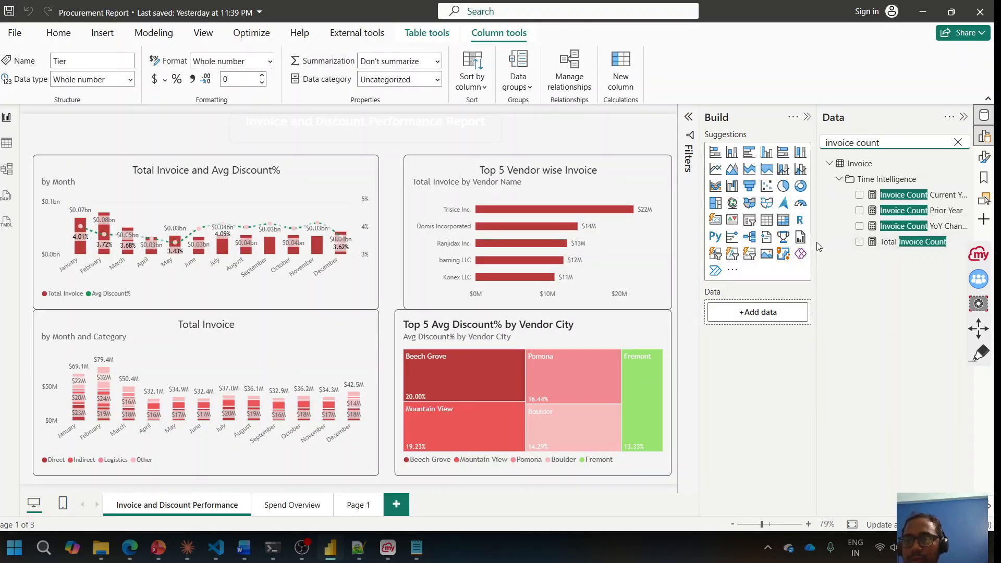
pyautogui.moveTo(816, 246); pyautogui.dragTo(786, 245)
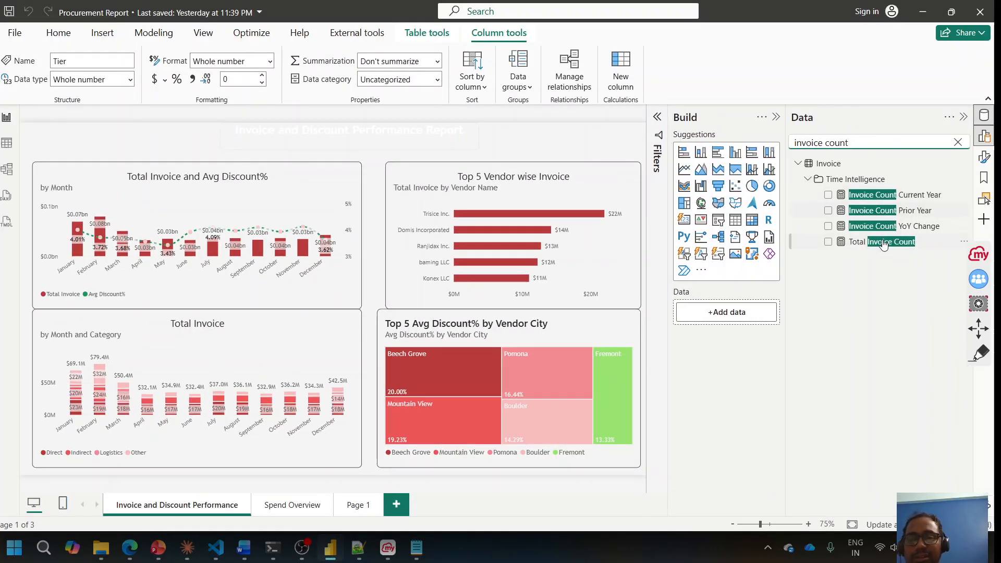
pyautogui.click(886, 195)
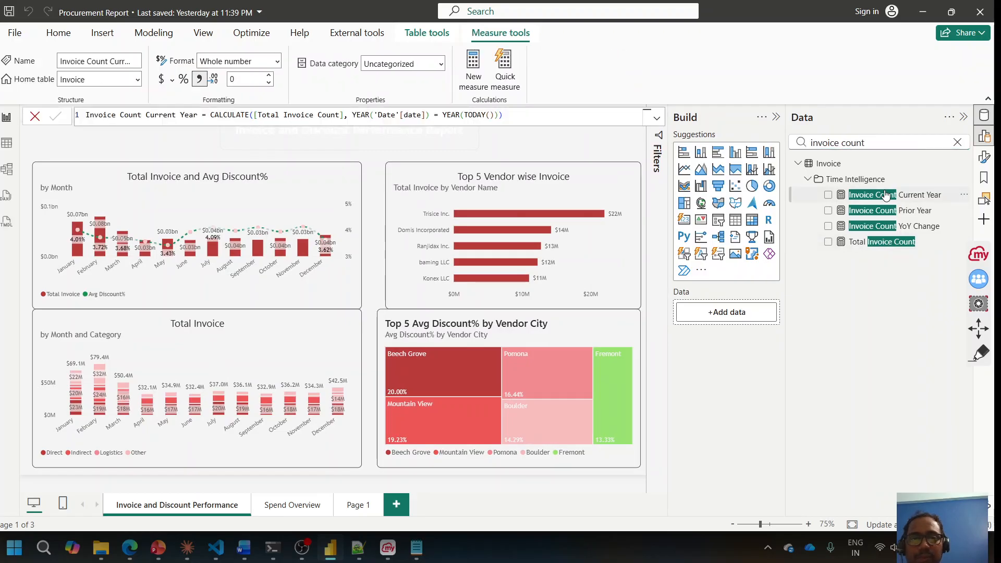
pyautogui.click(883, 211)
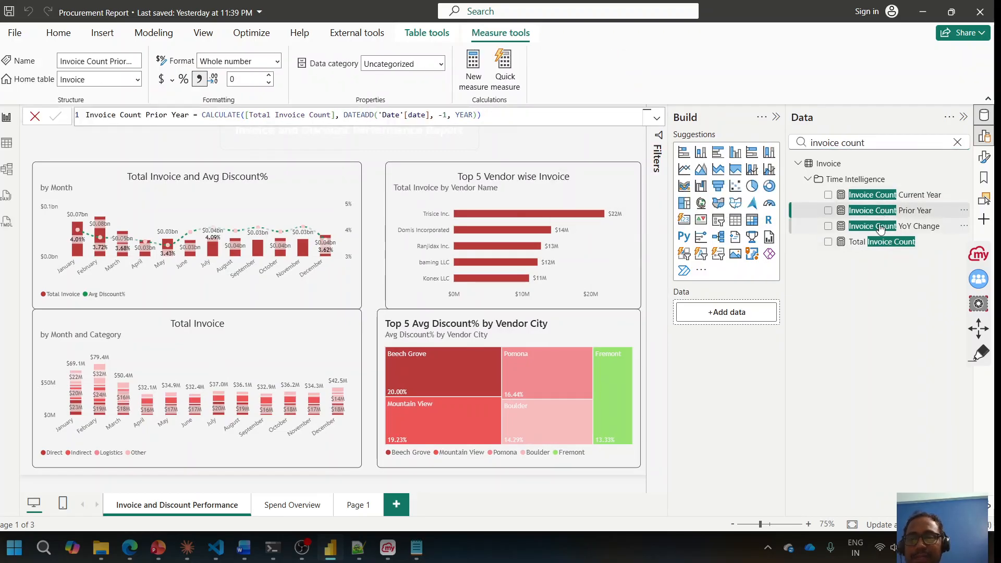
pyautogui.click(882, 227)
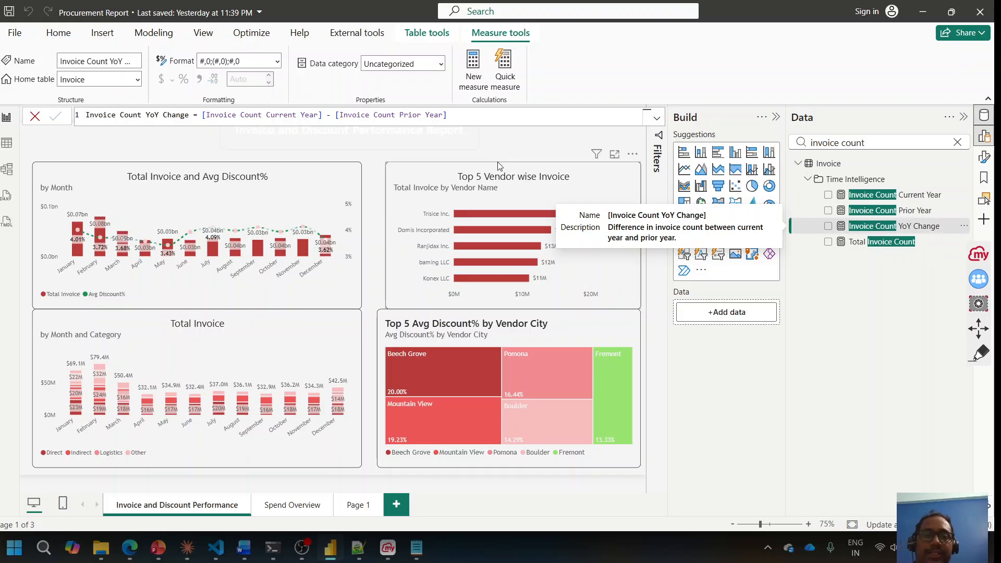
pyautogui.click(203, 152)
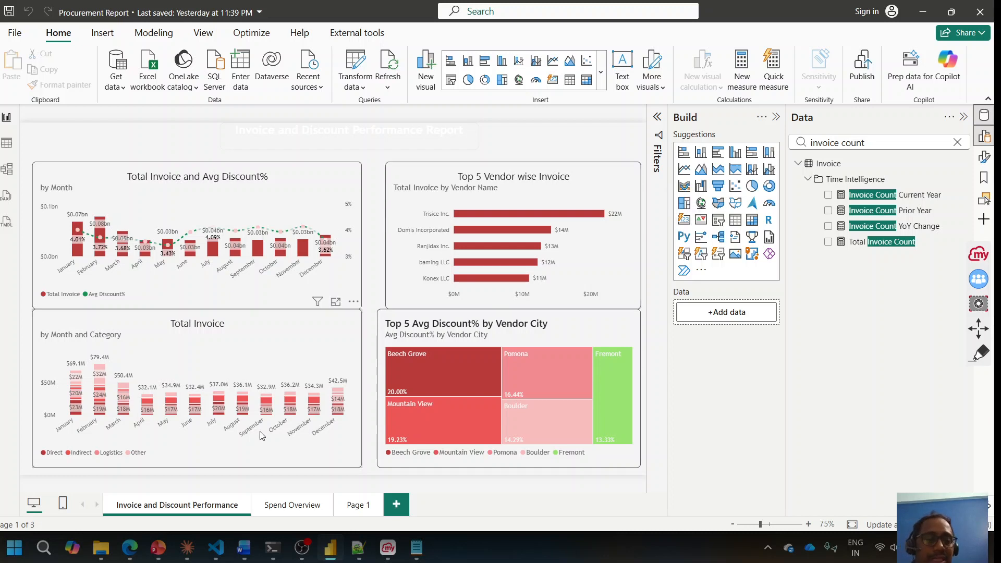
# Step: Check Claude, minimise the Procurement Report, and reveal the Windows desktop with Win+D
pyautogui.click(187, 548)
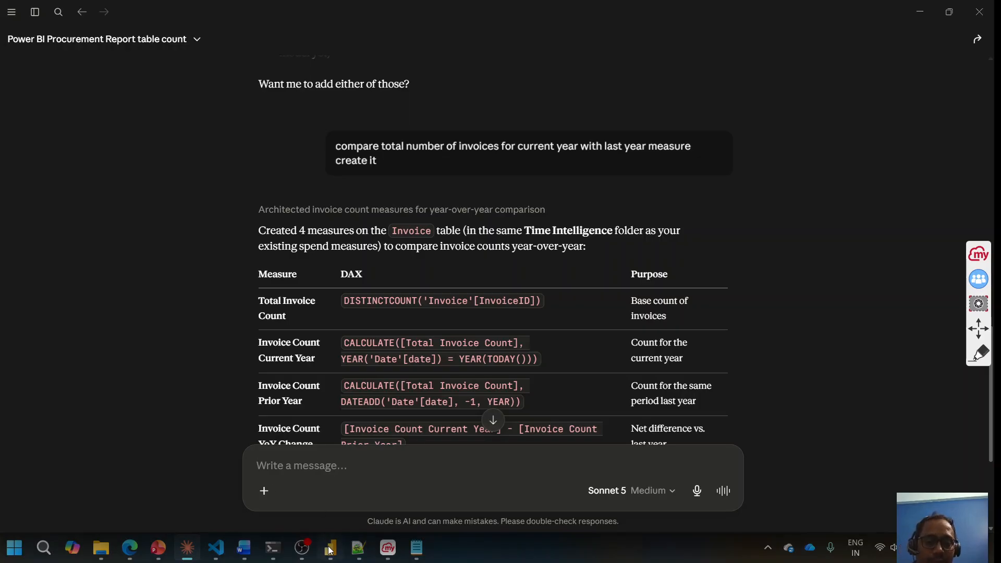
pyautogui.moveTo(330, 556)
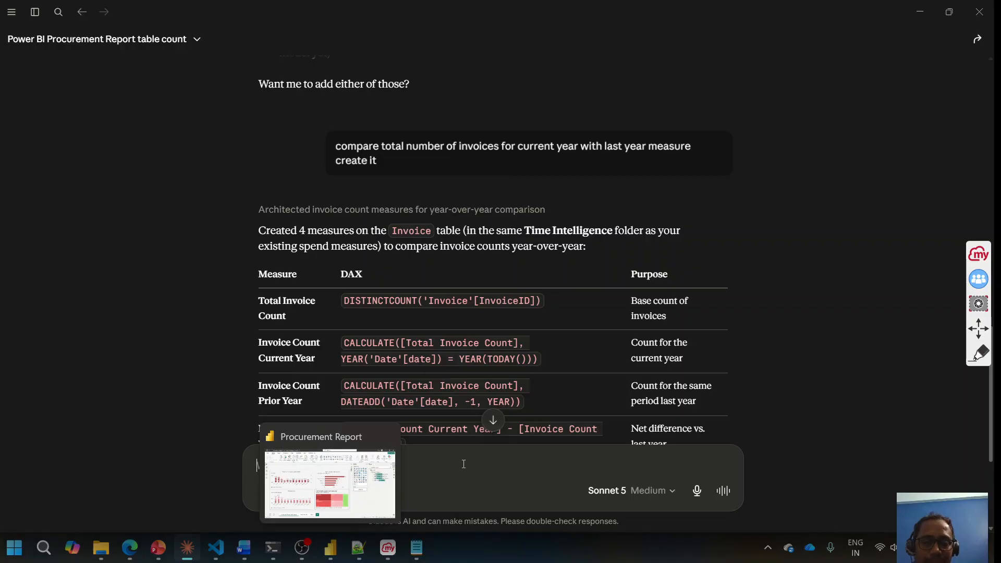
pyautogui.click(339, 556)
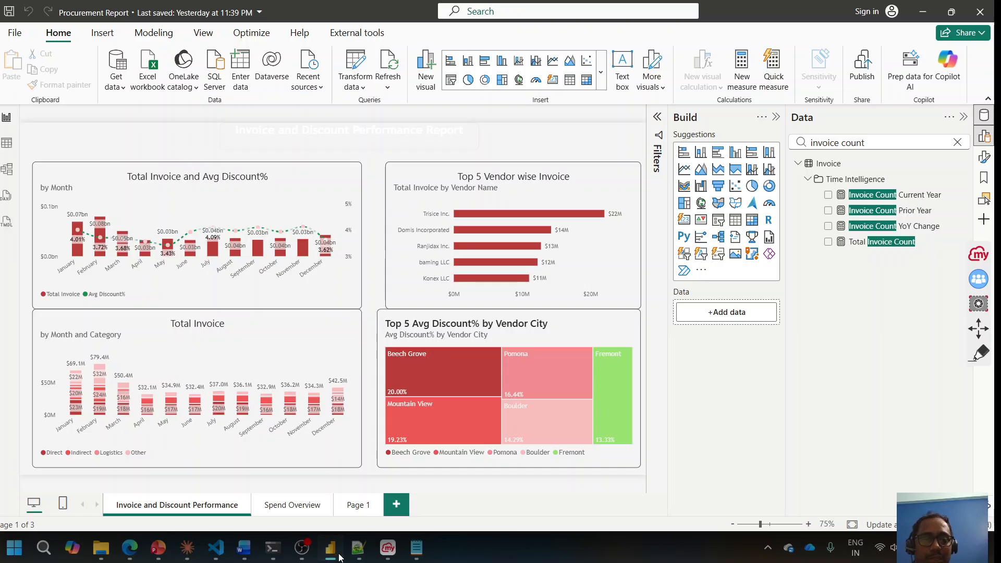
pyautogui.click(339, 557)
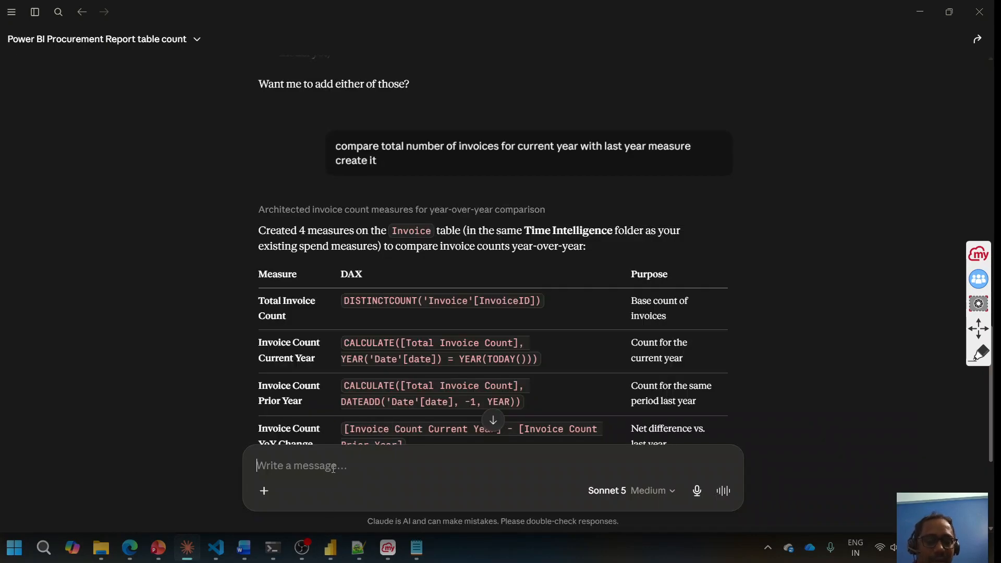
pyautogui.press('super+d')
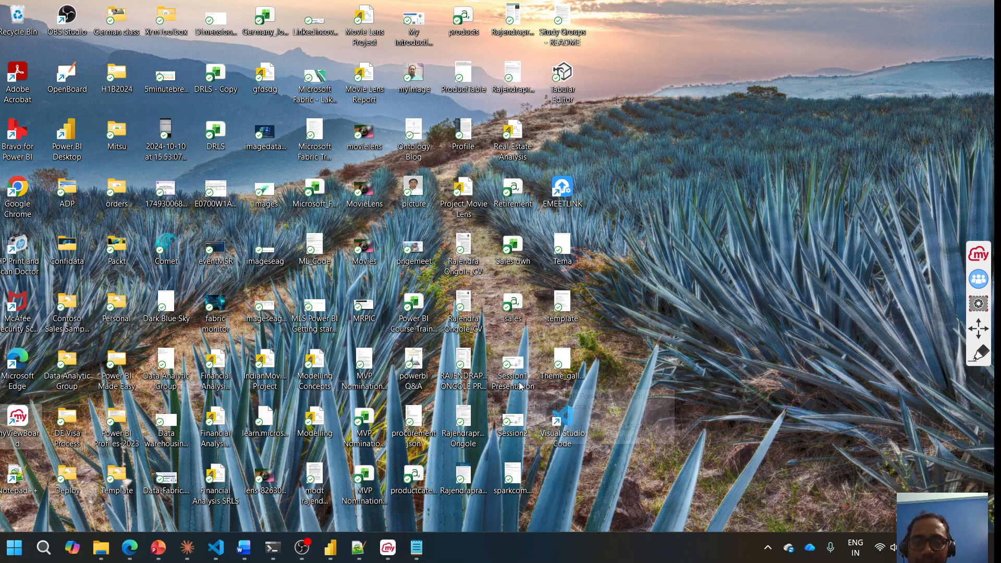
# Step: Open procurement json.json from the desktop in a maximised Notepad window
pyautogui.press('p')
pyautogui.press('p')
pyautogui.press('p')
pyautogui.press('p')
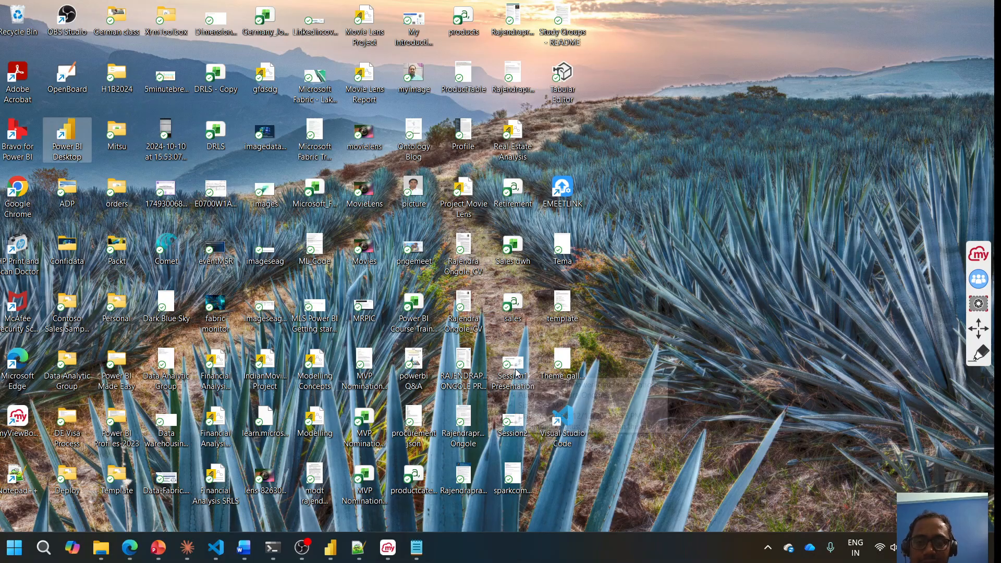
pyautogui.press('p')
pyautogui.press('p')
pyautogui.press('p')
pyautogui.press('p')
pyautogui.press('p')
pyautogui.press('p')
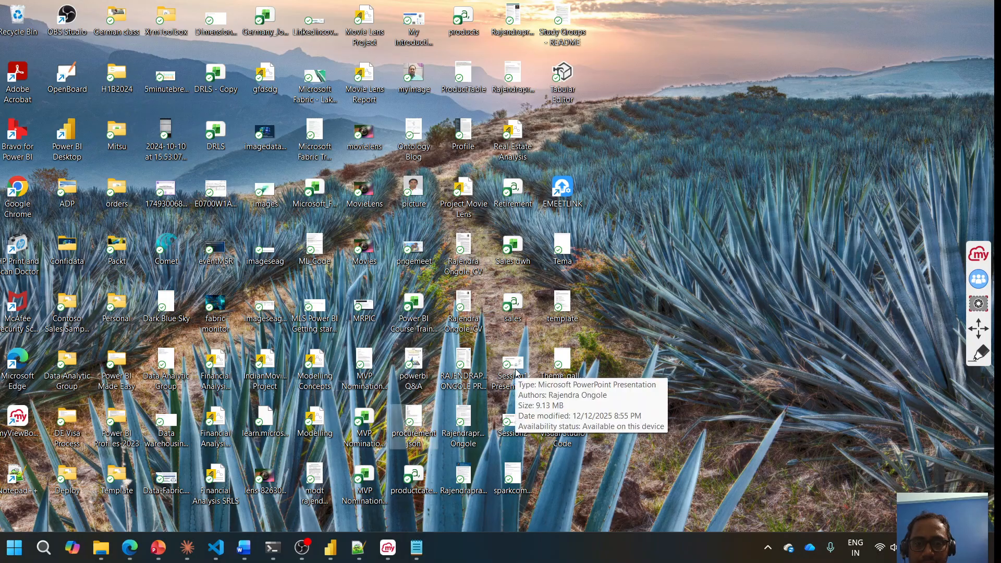
pyautogui.doubleClick(416, 429)
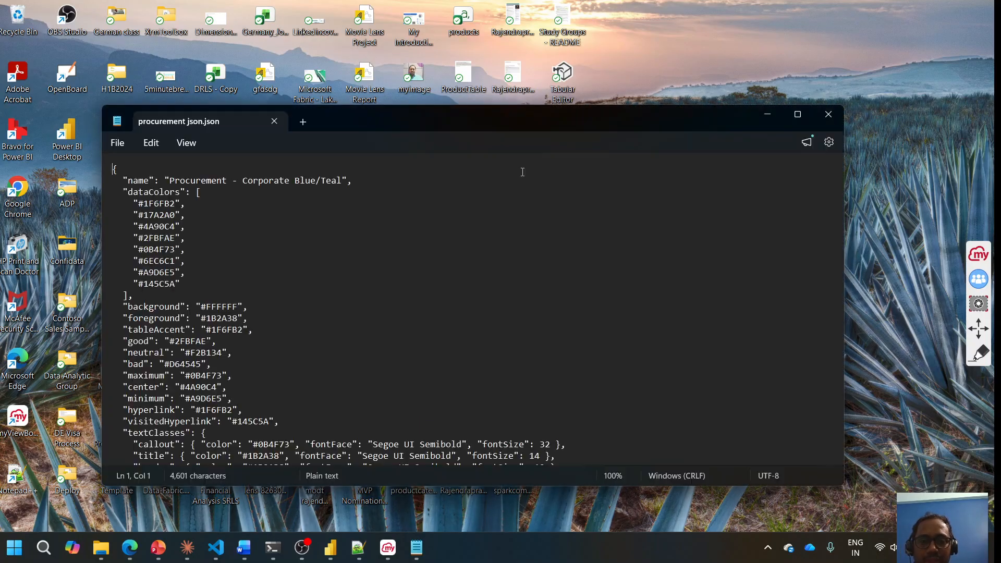
pyautogui.doubleClick(624, 120)
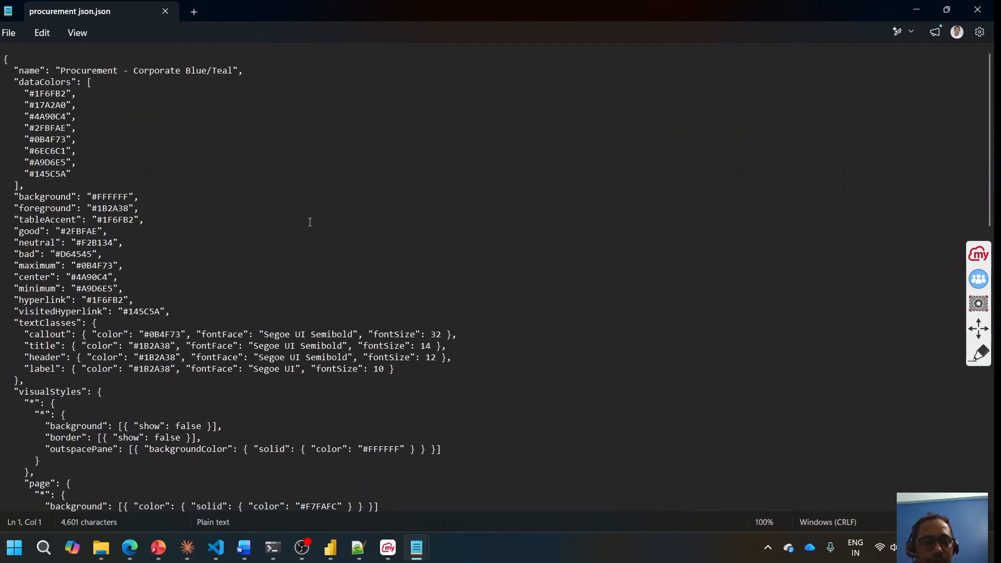
# Step: Load the procurement json custom theme via View > Themes > Browse for themes
pyautogui.click(330, 547)
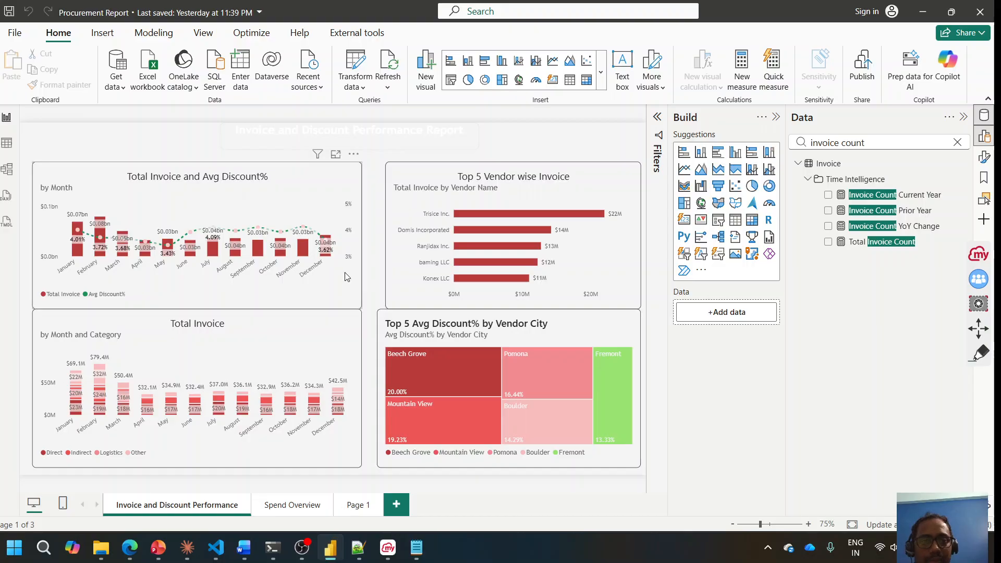
pyautogui.click(216, 33)
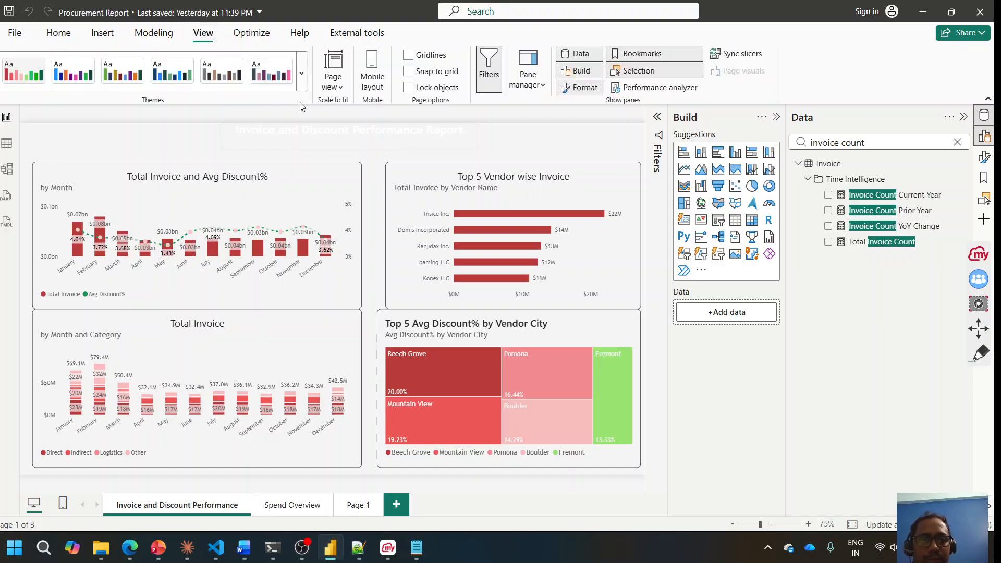
pyautogui.click(301, 83)
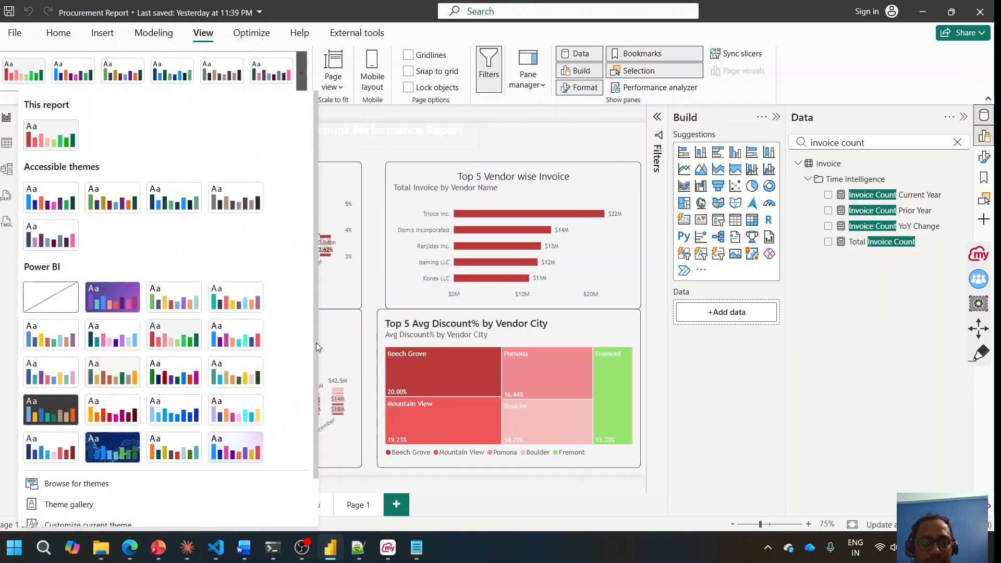
pyautogui.scroll(-1, 316, 342)
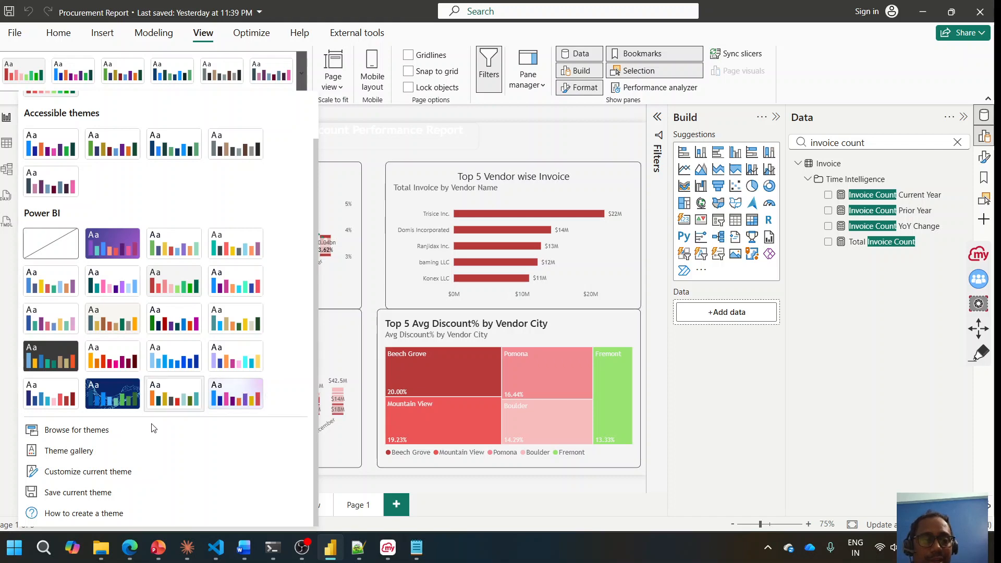
pyautogui.click(95, 435)
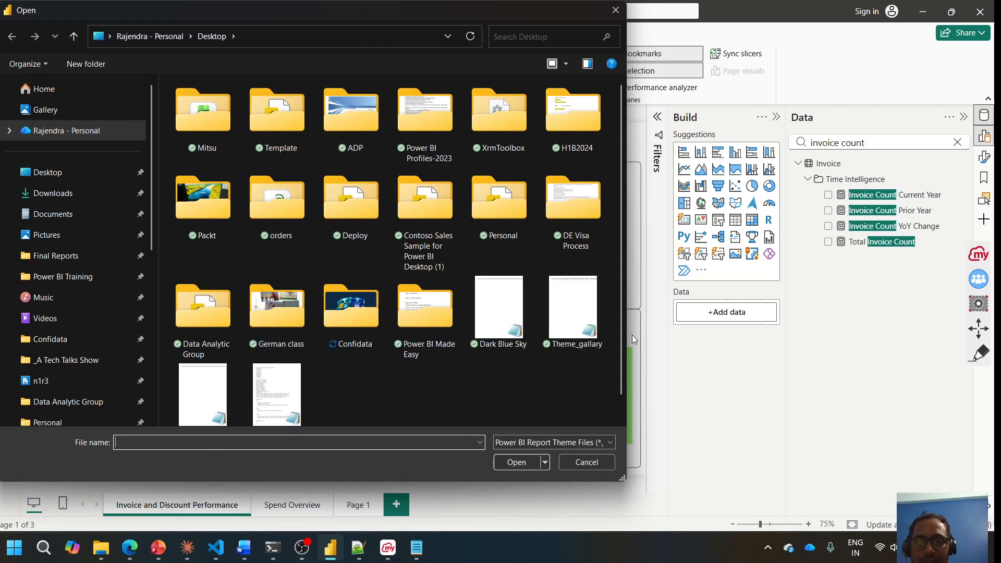
pyautogui.scroll(-1, 620, 411)
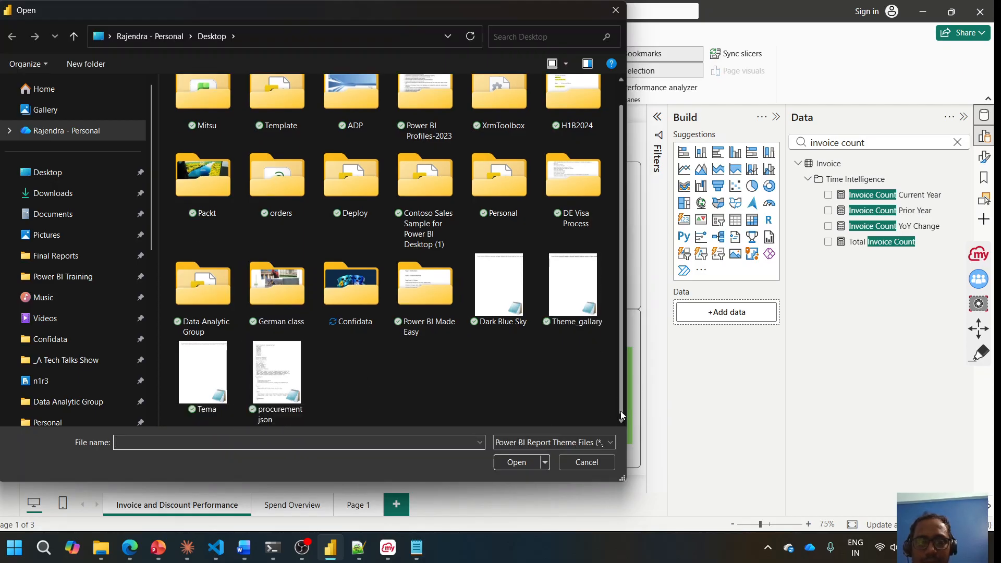
pyautogui.click(292, 383)
pyautogui.click(515, 461)
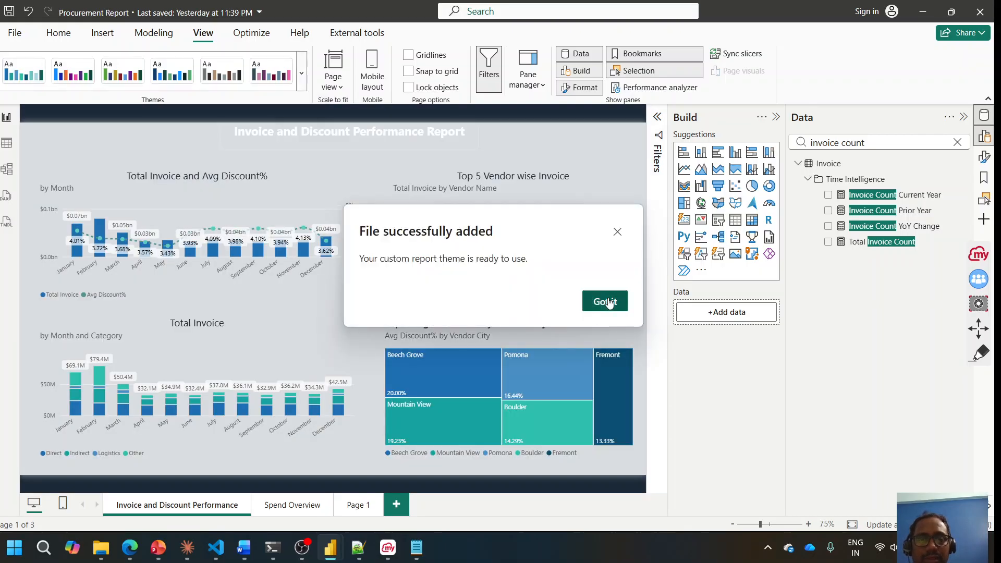
# Step: Dismiss the theme confirmation, review the Spend Overview page, then bring up the PowerPoint deck
pyautogui.click(605, 302)
pyautogui.click(278, 506)
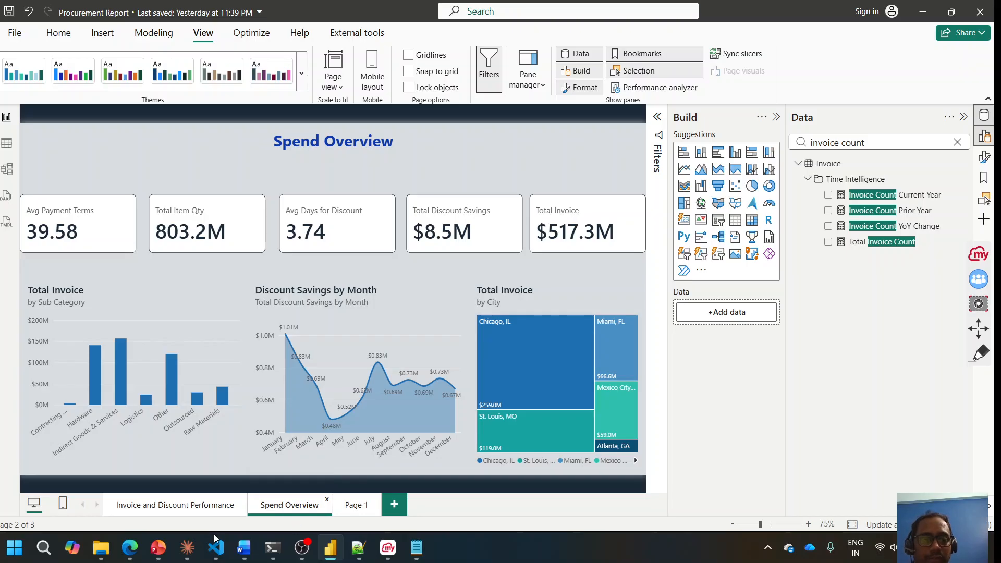
pyautogui.click(158, 548)
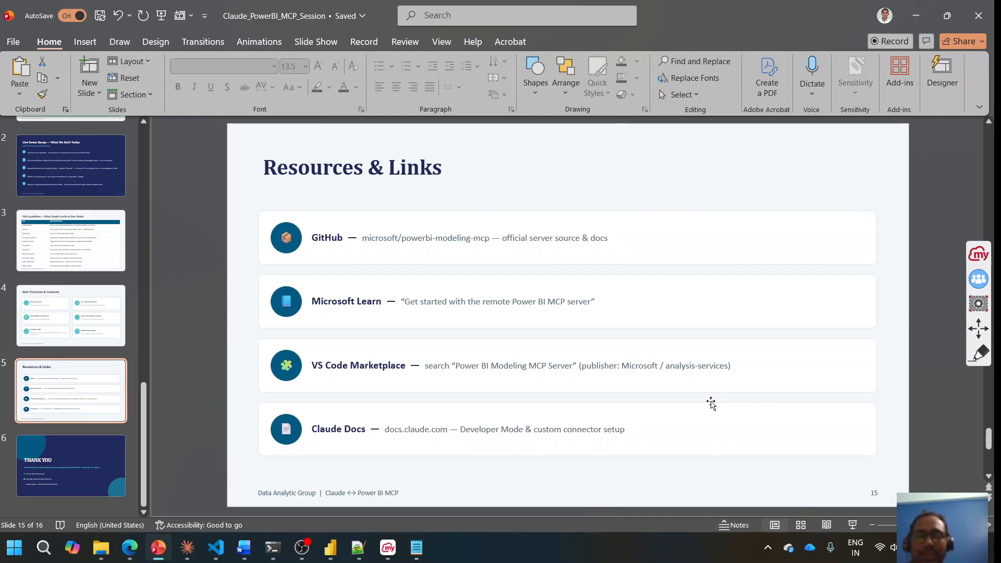
# Step: Display the deck's final slide 16, 'THANK YOU', from the slide pane
pyautogui.click(110, 466)
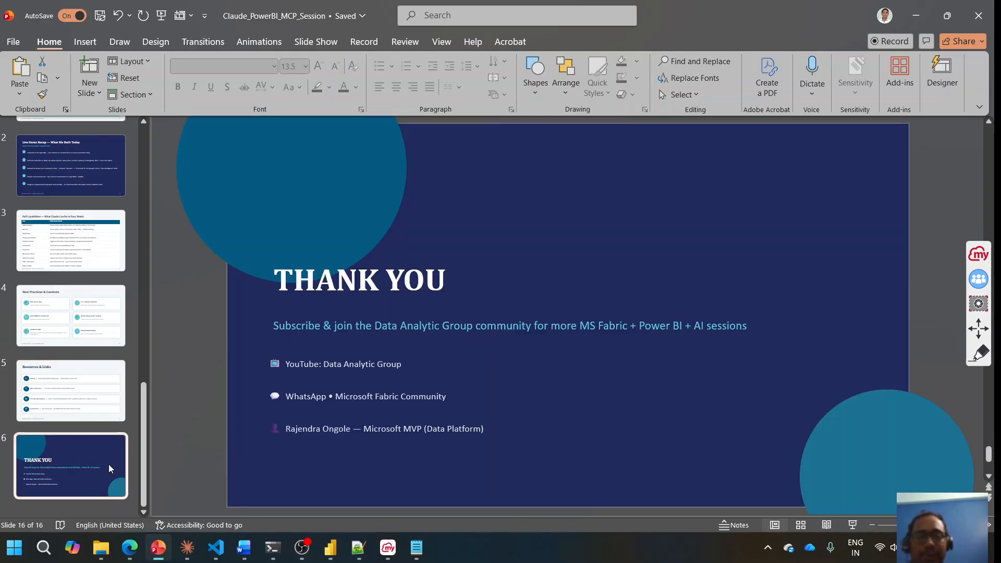